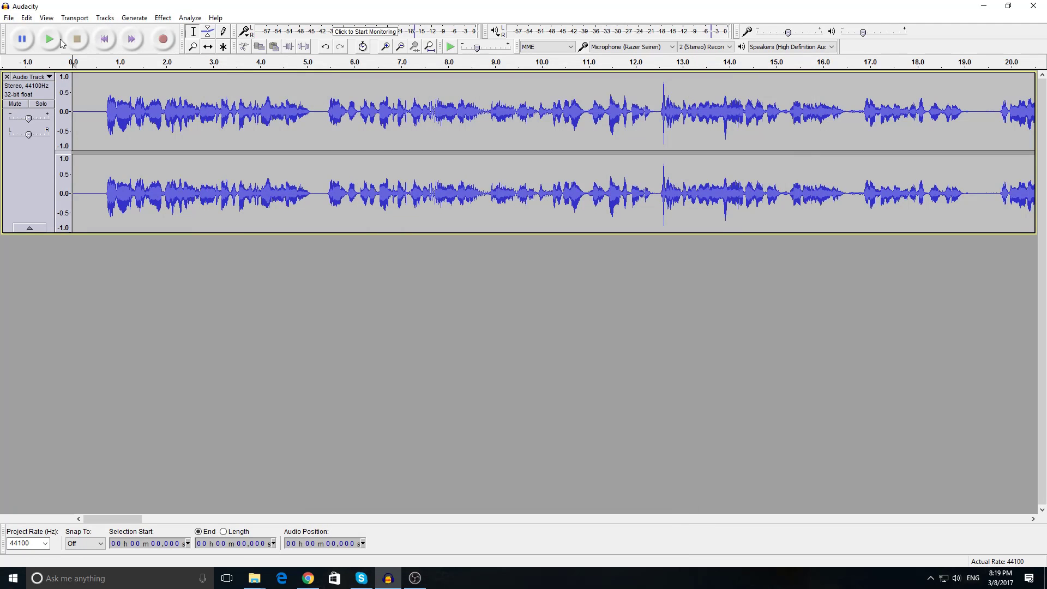
# - Minimize Audacity, close the MyVideos Explorer window, and select the OBS Studio desktop shortcut
pyautogui.click(57, 41)
pyautogui.click(983, 6)
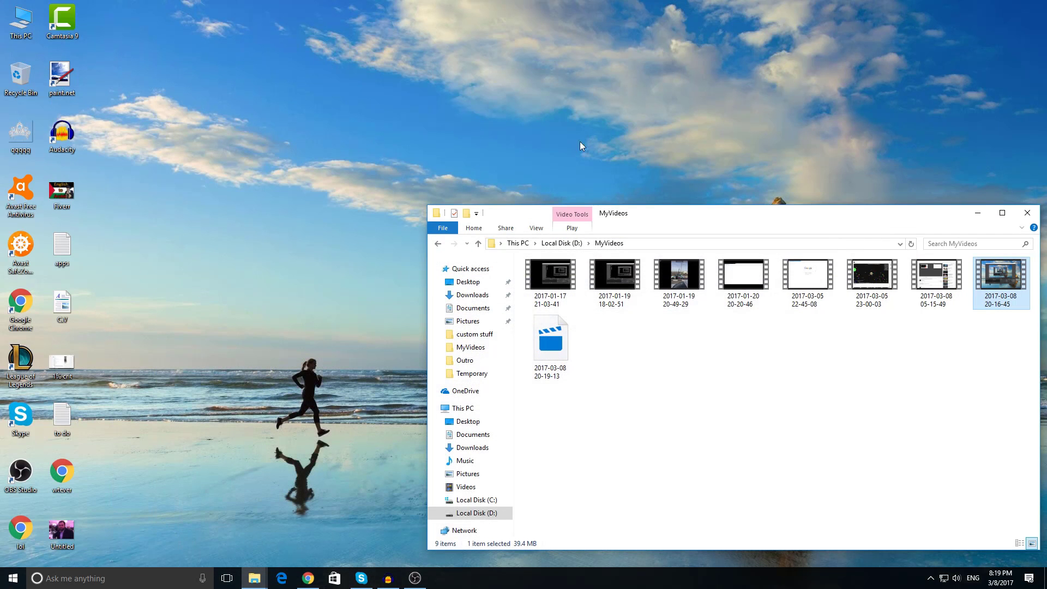
pyautogui.click(1027, 213)
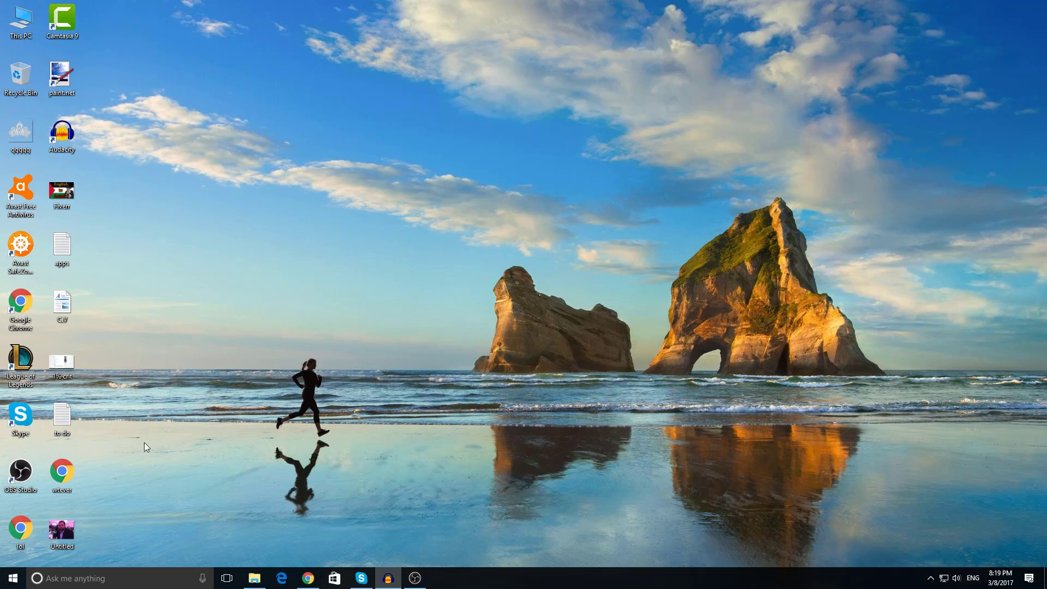
pyautogui.click(25, 479)
# - Launch OBS Studio, move its window higher, and open Settings
pyautogui.click(24, 479)
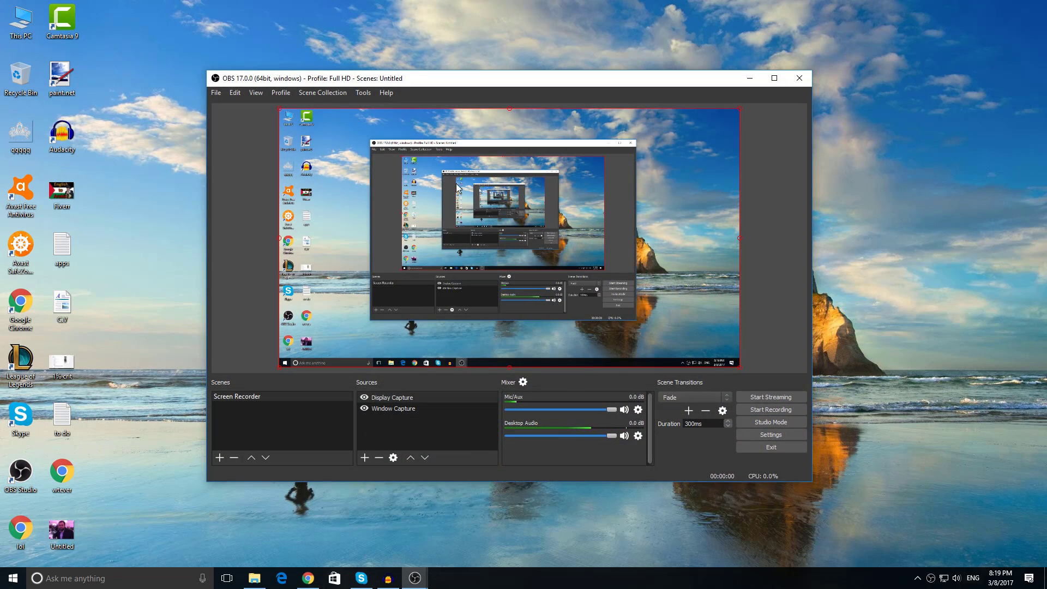
pyautogui.moveTo(539, 87); pyautogui.dragTo(555, 67)
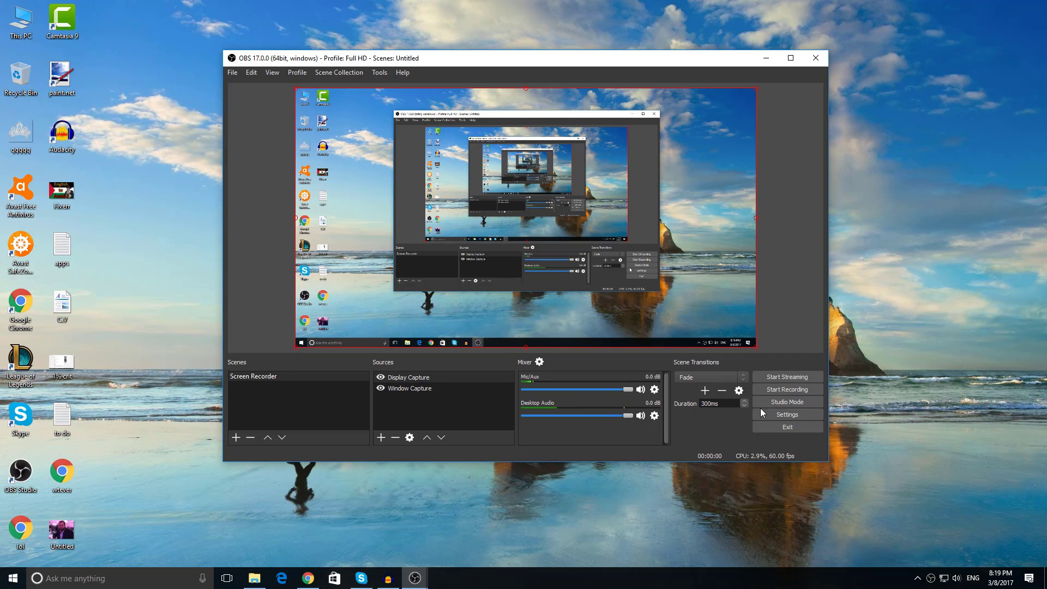
pyautogui.click(791, 415)
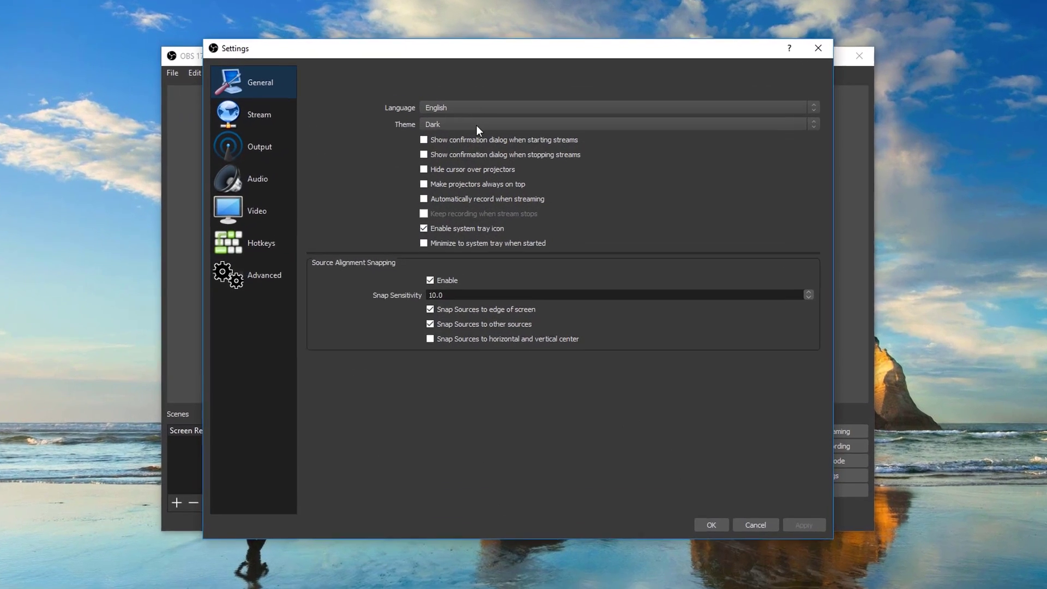
# - Switch the interface theme to Default, then back to Dark
pyautogui.click(491, 115)
pyautogui.click(476, 128)
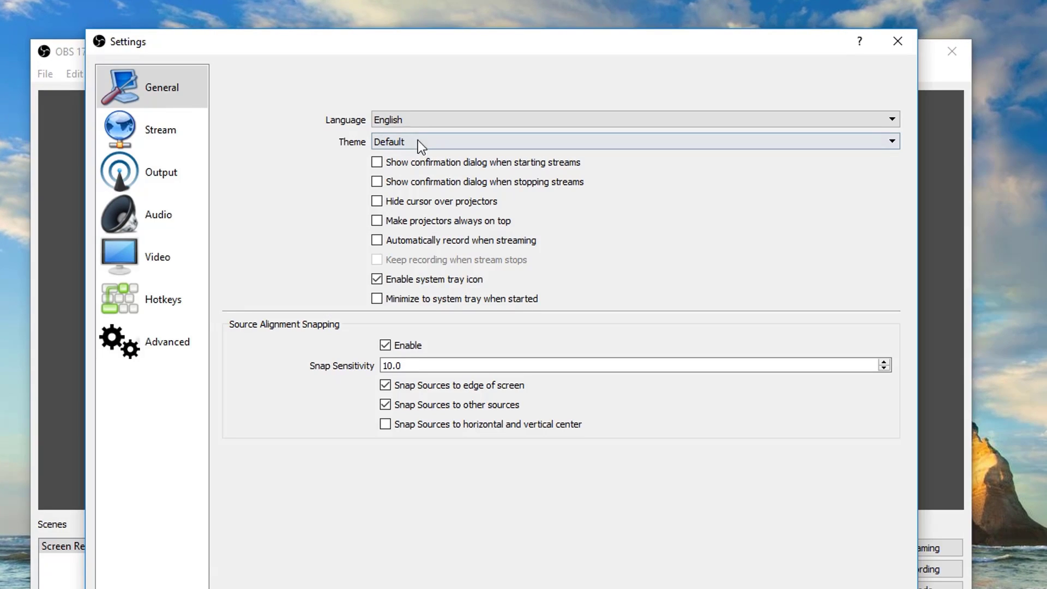
pyautogui.click(416, 140)
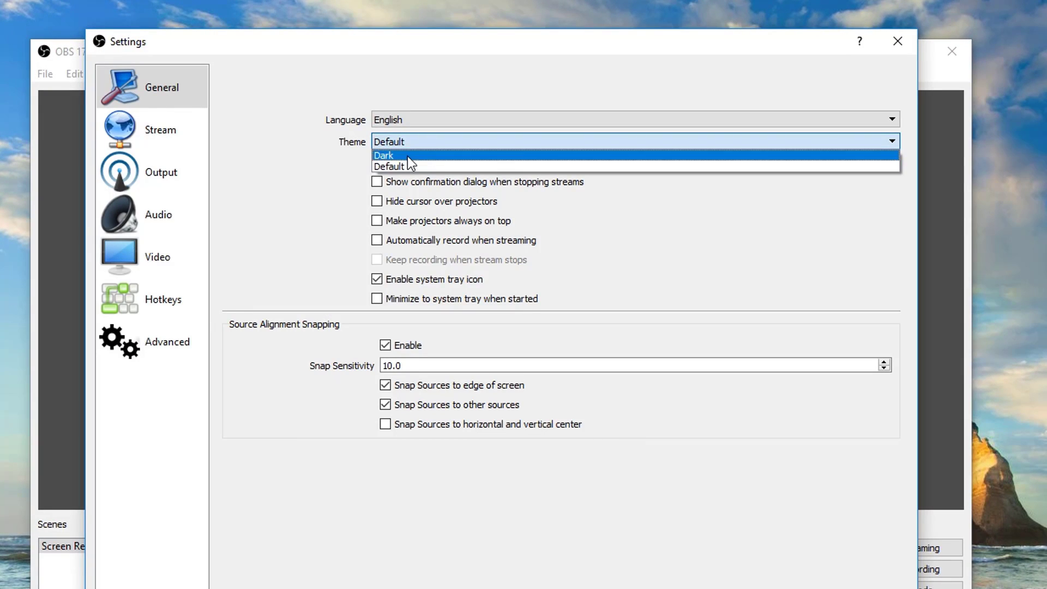
pyautogui.click(407, 156)
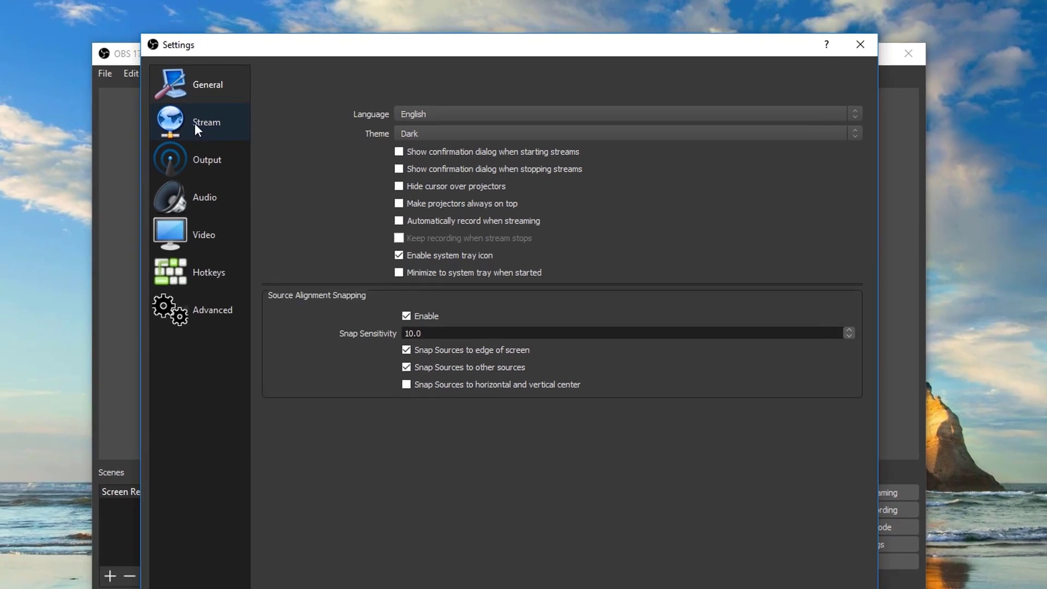
# - Show Advanced output's Recording tab with Standard type, keeping the D:/MyVideos path
pyautogui.click(148, 174)
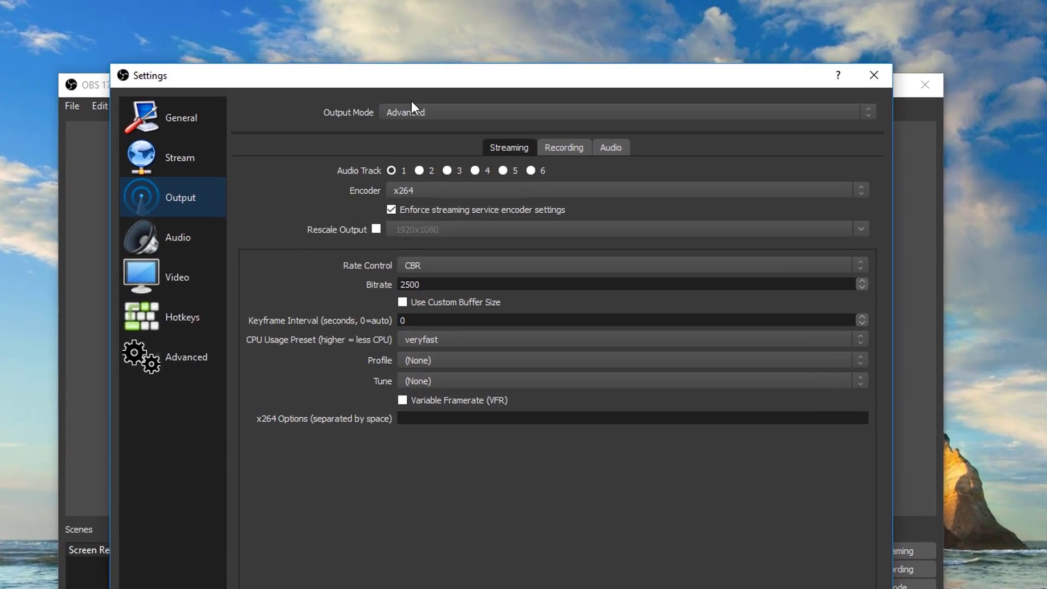
pyautogui.click(486, 80)
pyautogui.click(485, 80)
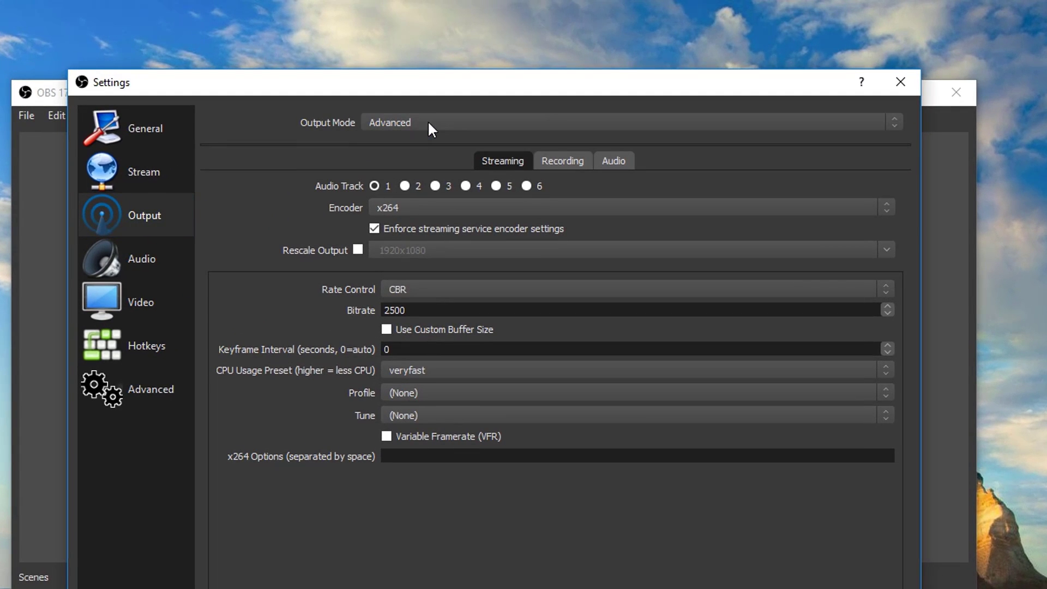
pyautogui.click(568, 160)
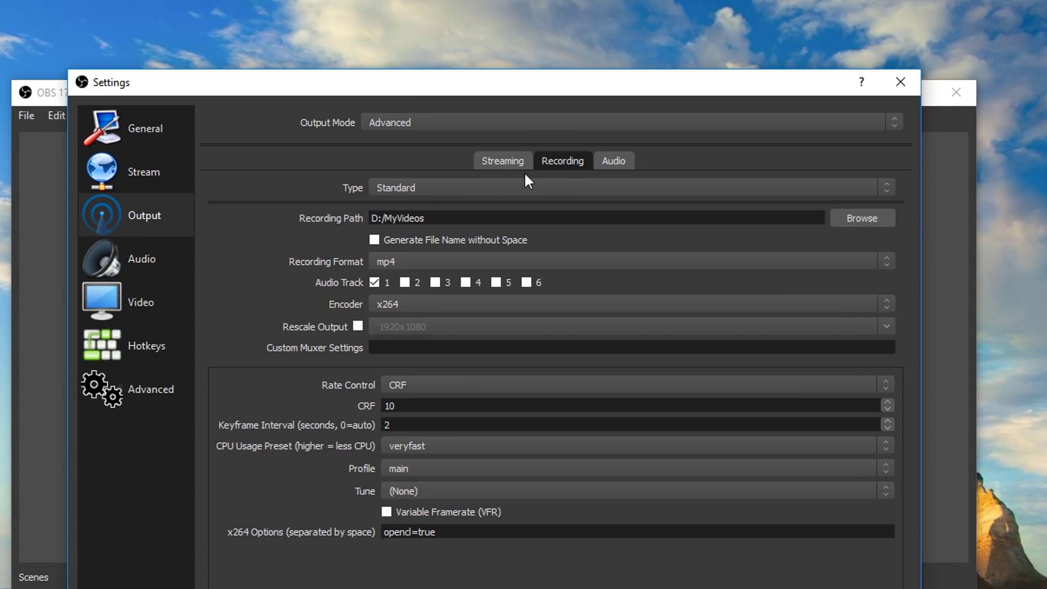
pyautogui.click(398, 185)
pyautogui.click(407, 184)
pyautogui.click(870, 221)
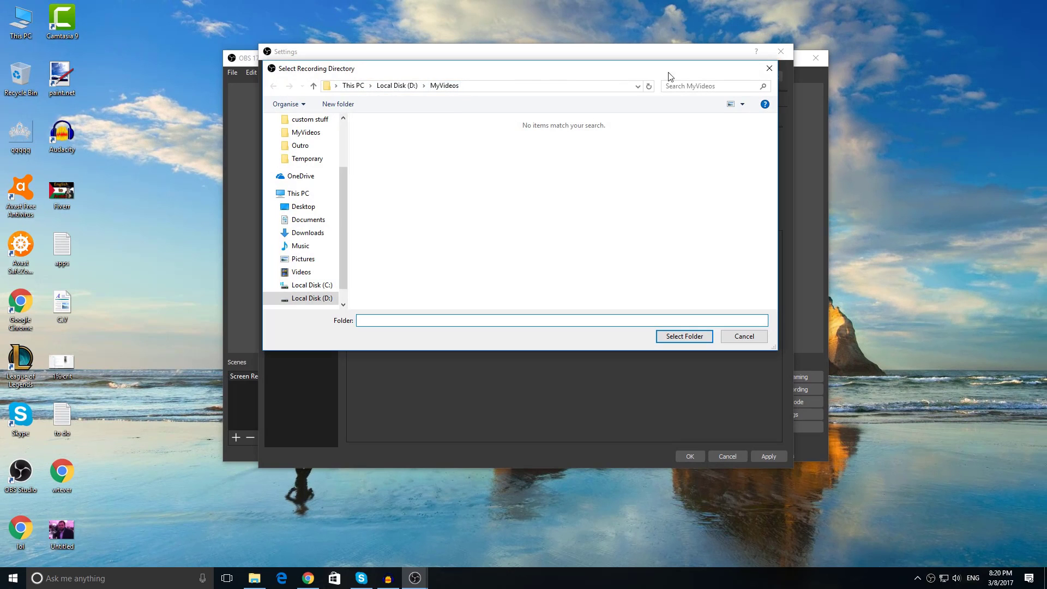
pyautogui.click(768, 68)
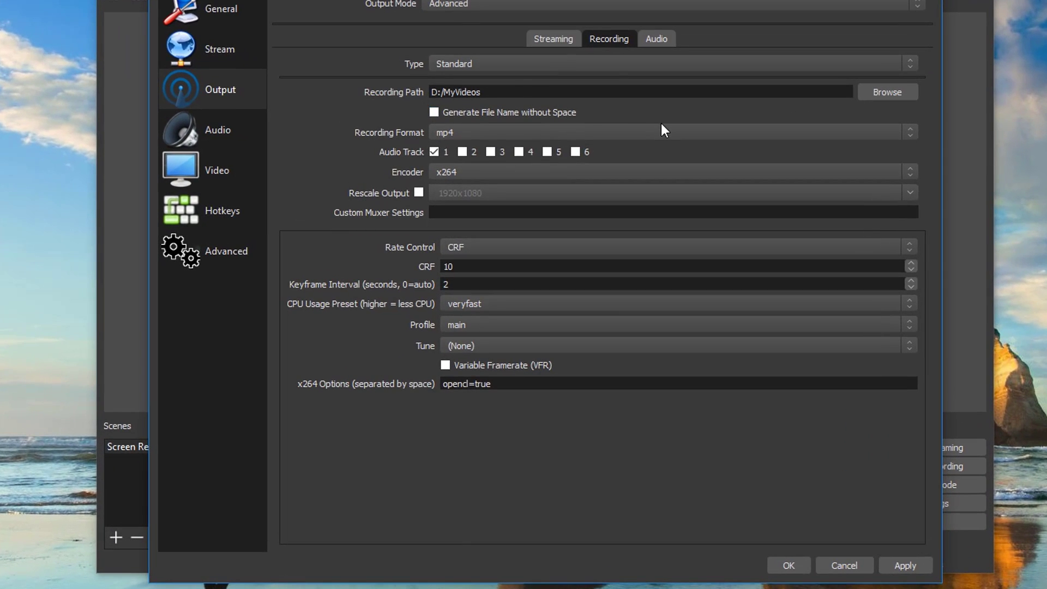
# - Keep mp4 format, x264 encoder and CRF rate control, then select the CRF value 10
pyautogui.click(493, 131)
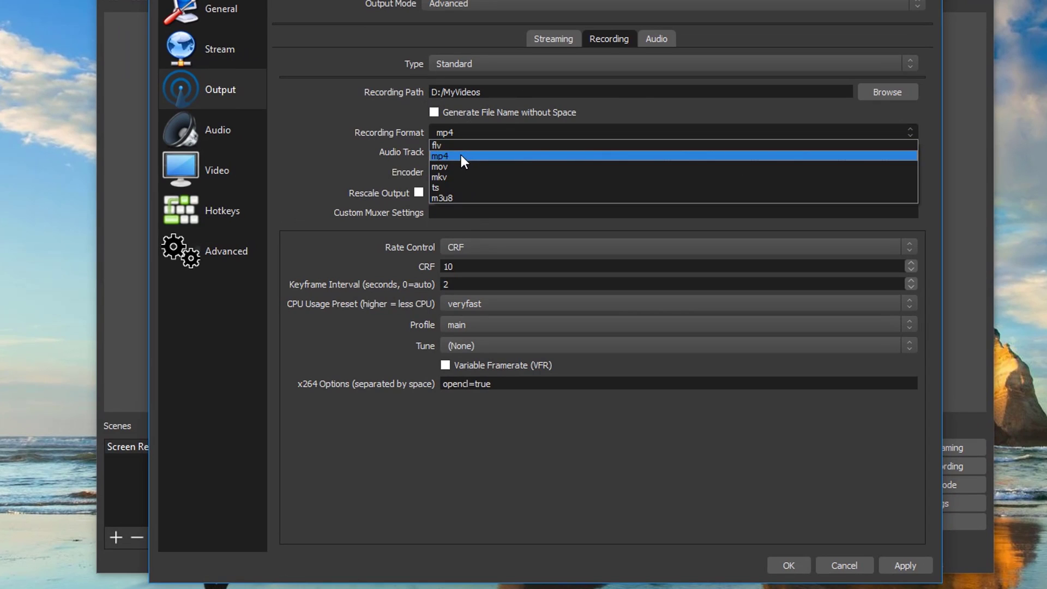
pyautogui.click(460, 155)
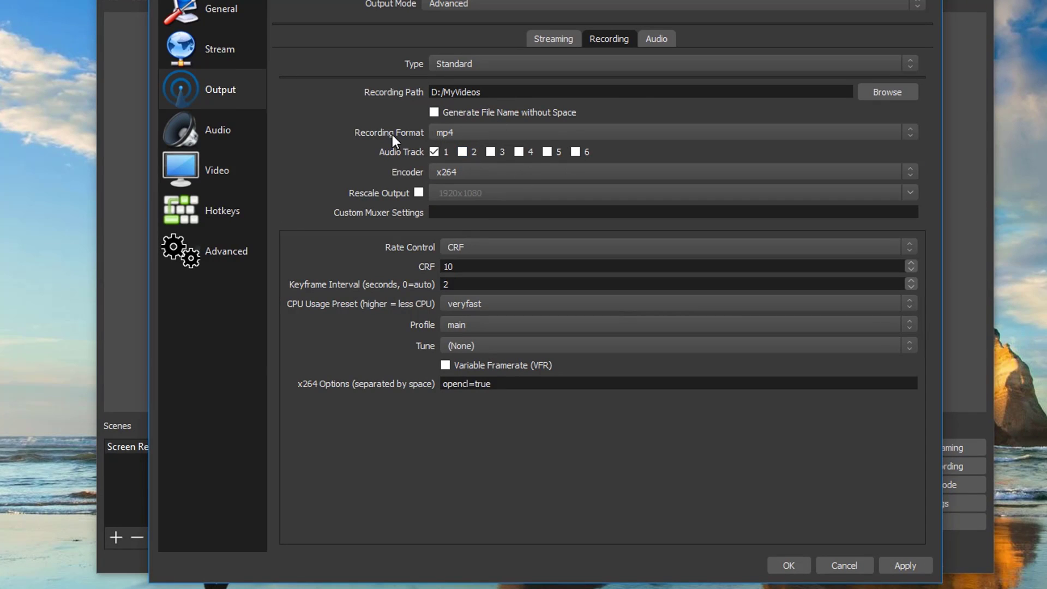
pyautogui.click(463, 172)
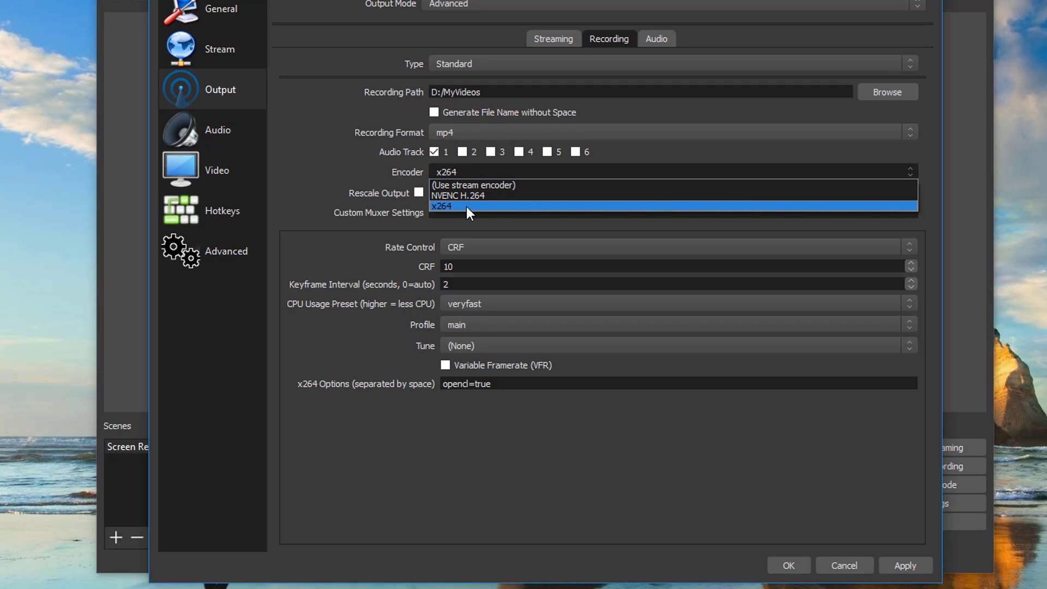
pyautogui.click(502, 212)
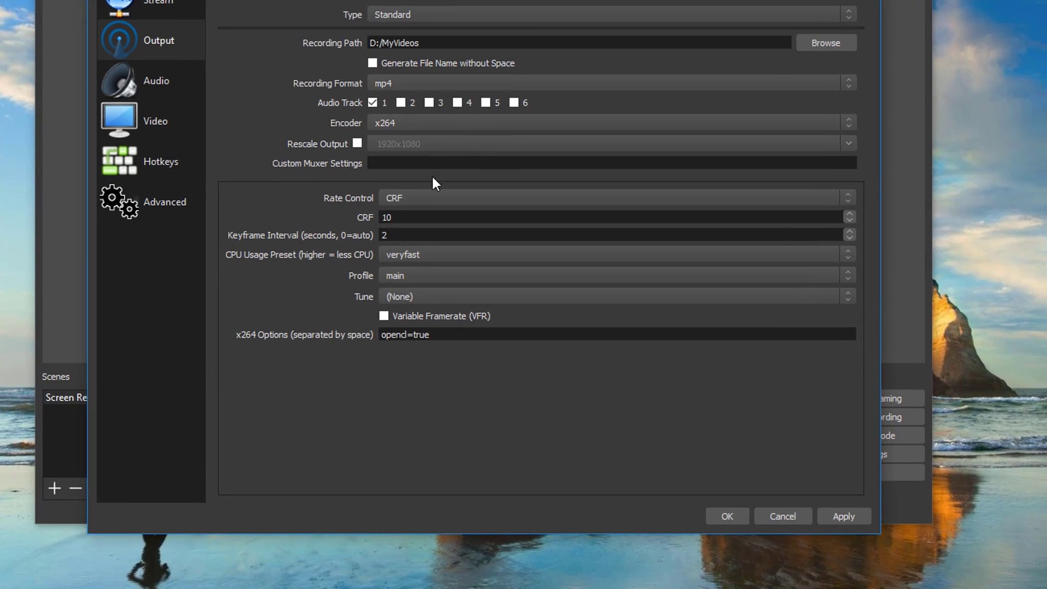
pyautogui.click(457, 244)
pyautogui.click(399, 243)
pyautogui.click(456, 217)
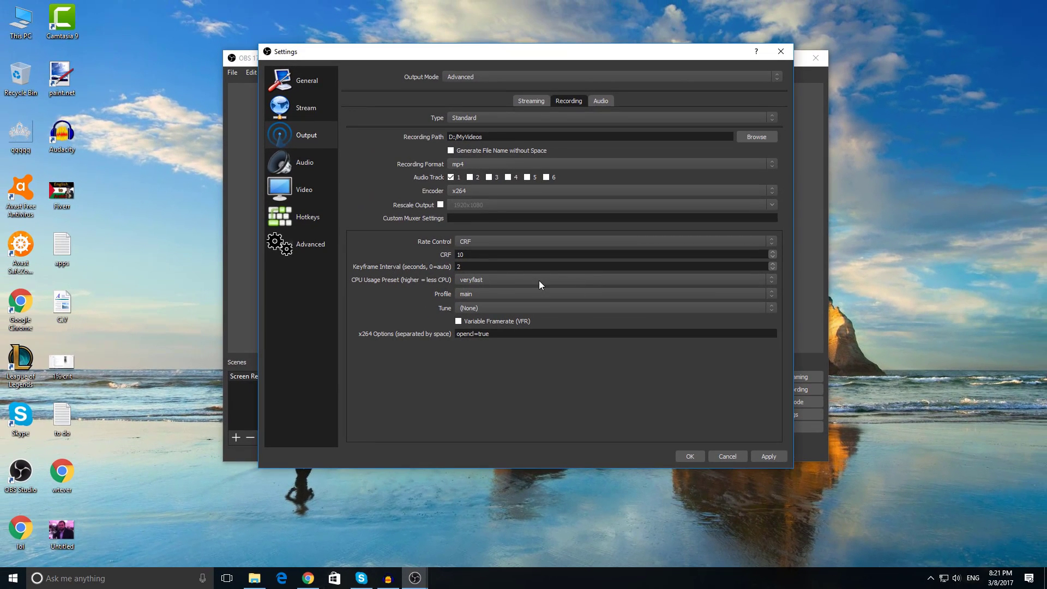
pyautogui.click(527, 279)
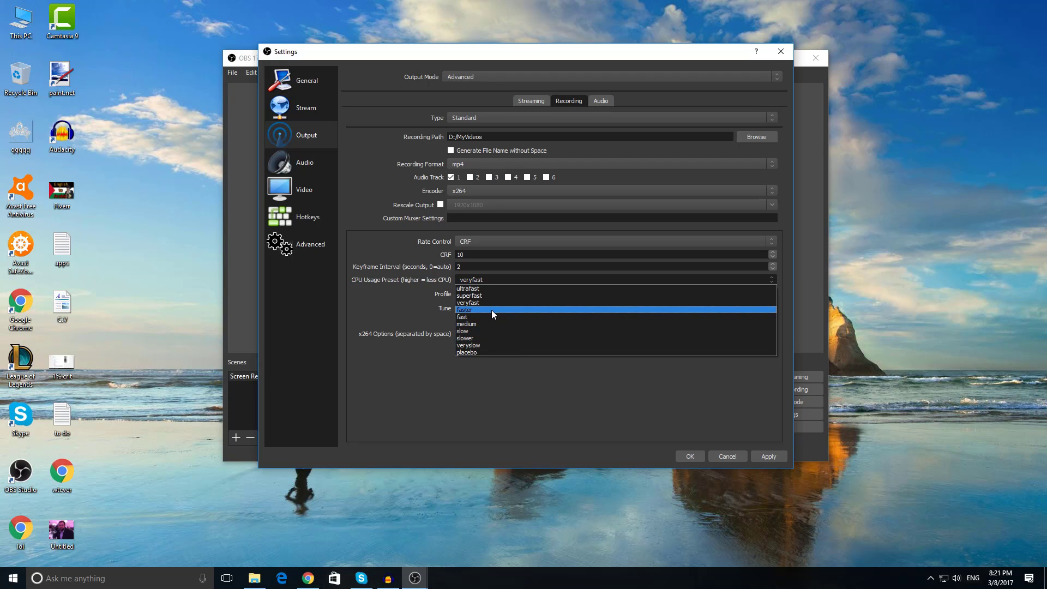
pyautogui.click(509, 278)
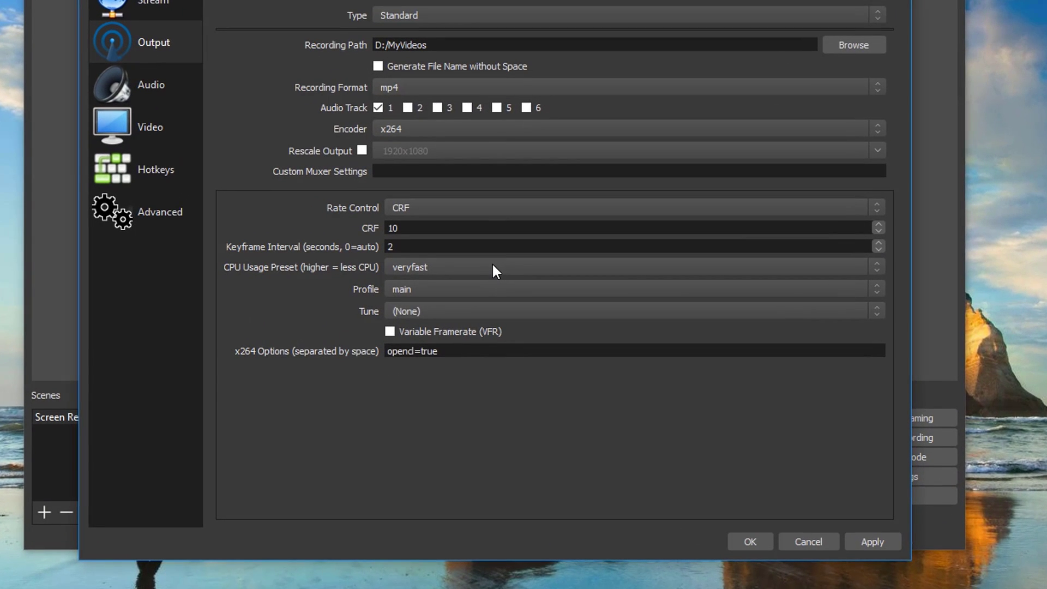
pyautogui.click(494, 265)
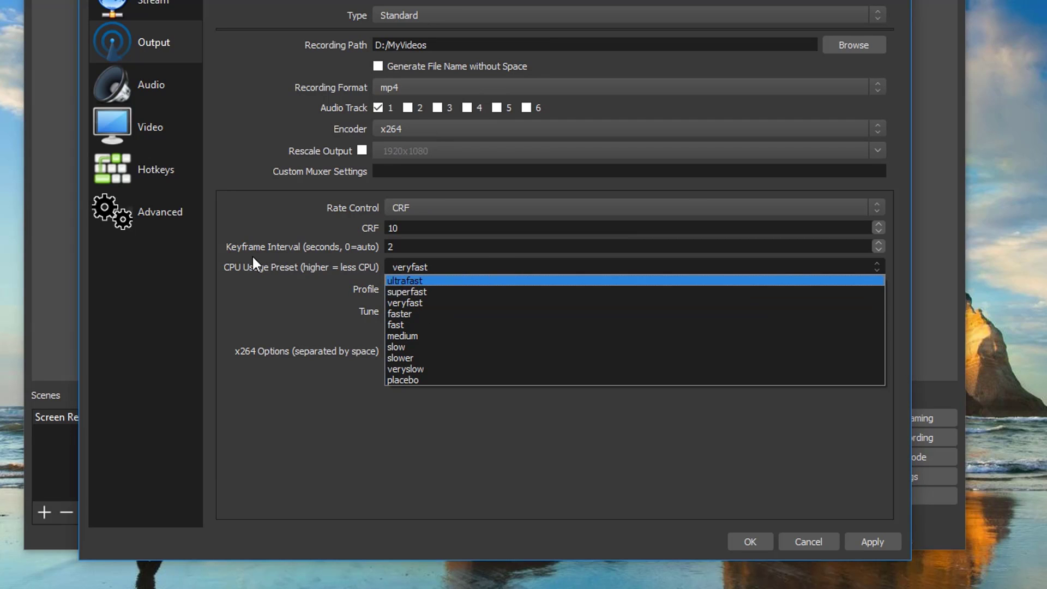
pyautogui.click(307, 266)
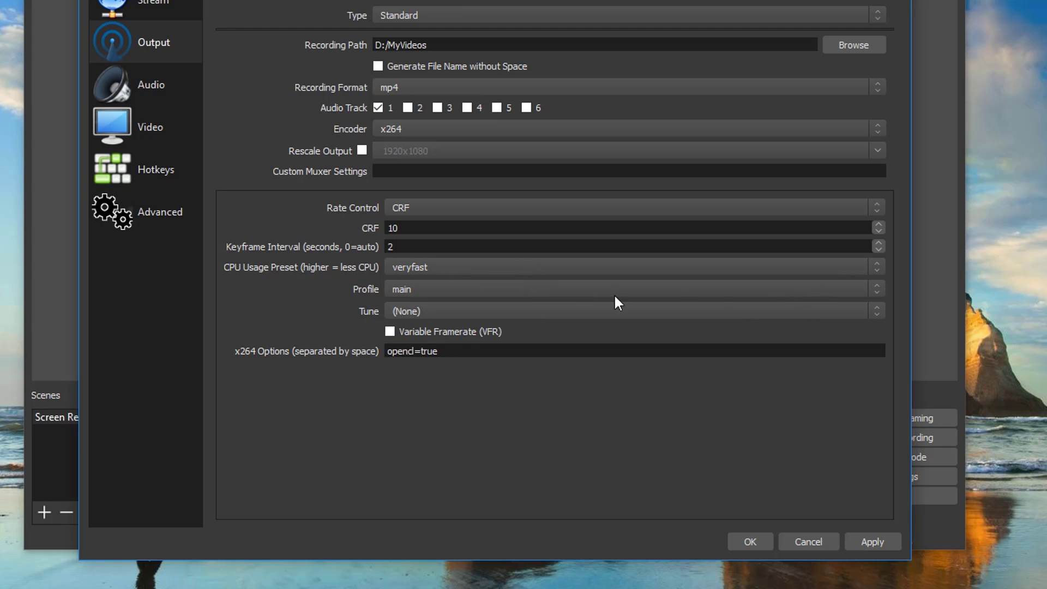
# - Keep the main encoder profile and select the x264 option text opencl=true
pyautogui.click(391, 289)
pyautogui.click(435, 326)
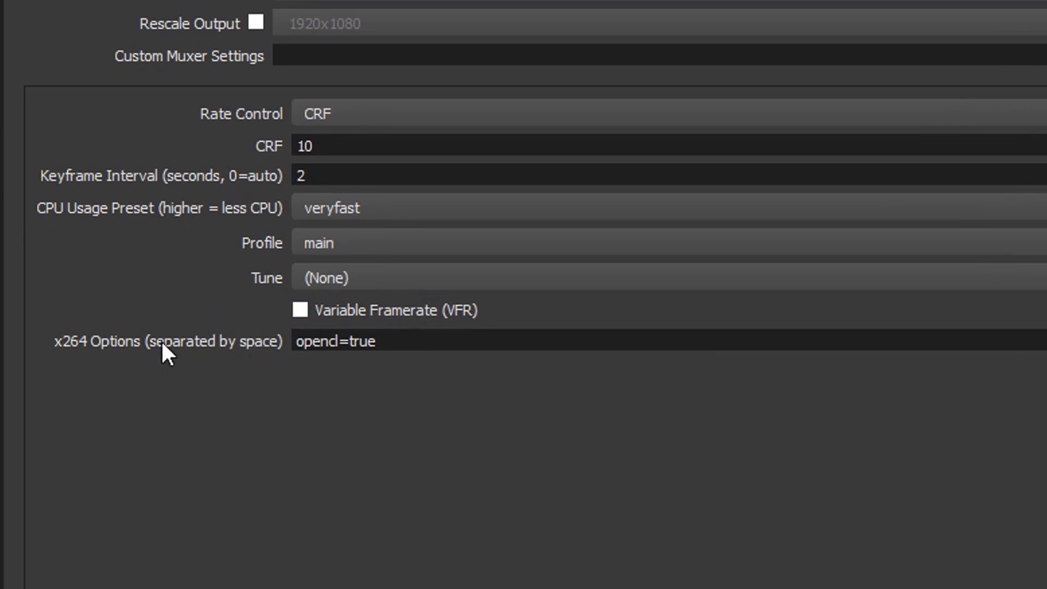
pyautogui.click(420, 338)
pyautogui.moveTo(420, 339); pyautogui.dragTo(238, 358)
pyautogui.click(434, 386)
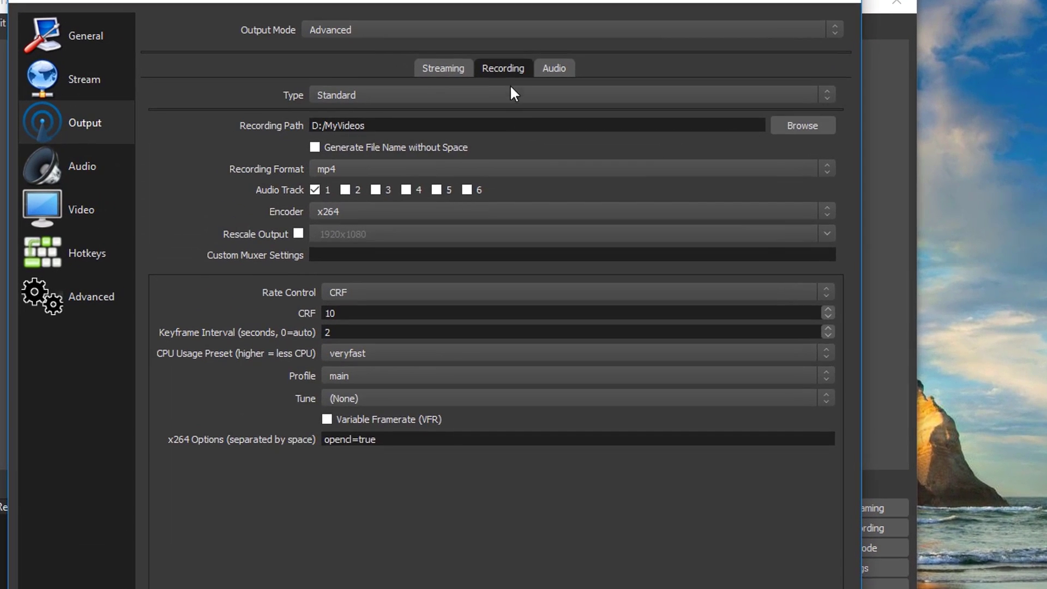
# - On the Output Audio tab, keep Track 1 bitrate at 320
pyautogui.click(549, 64)
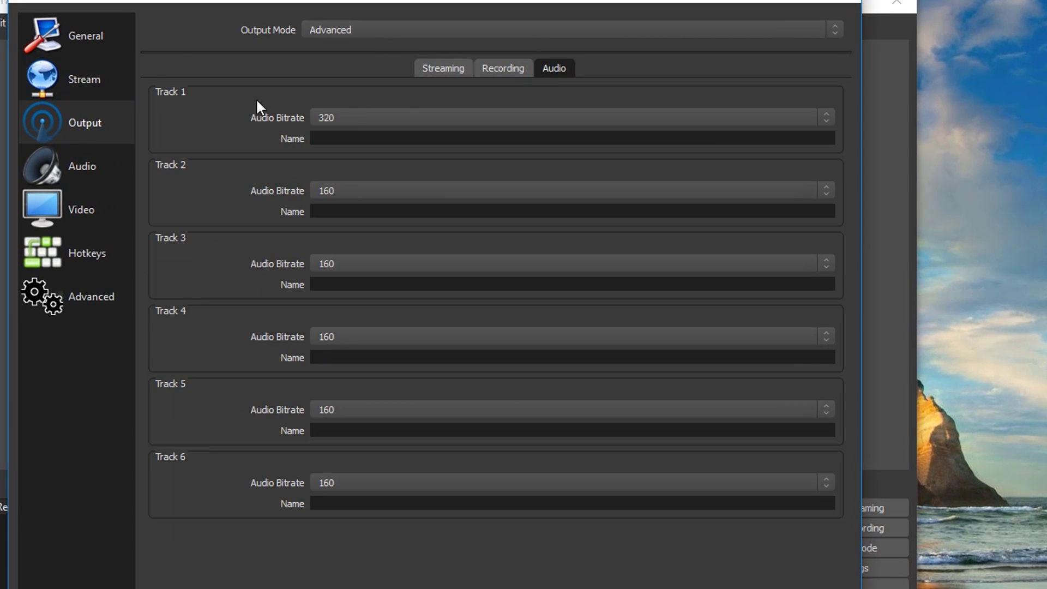
pyautogui.click(423, 115)
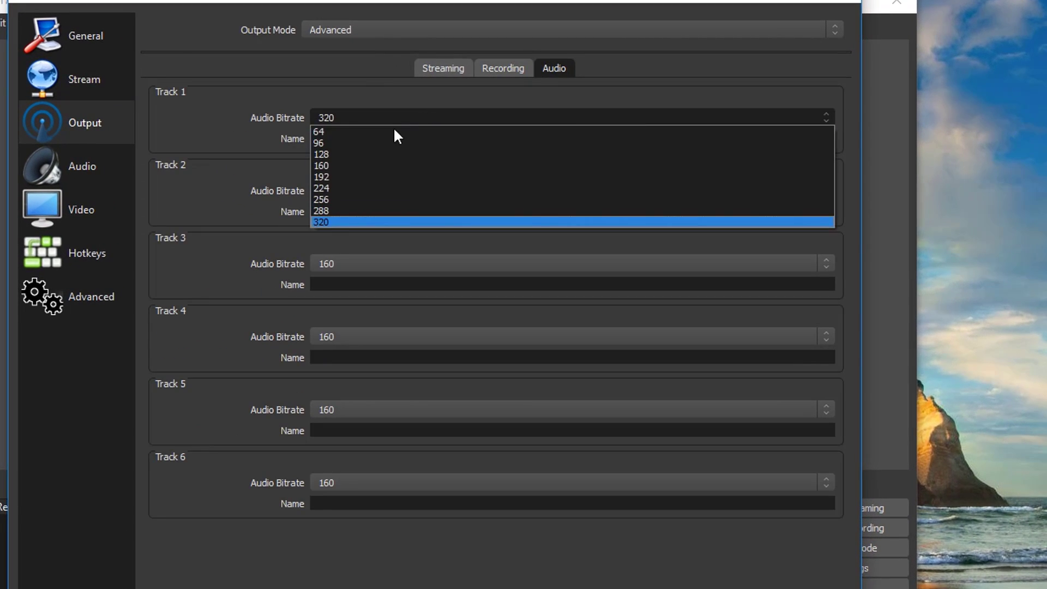
pyautogui.click(343, 221)
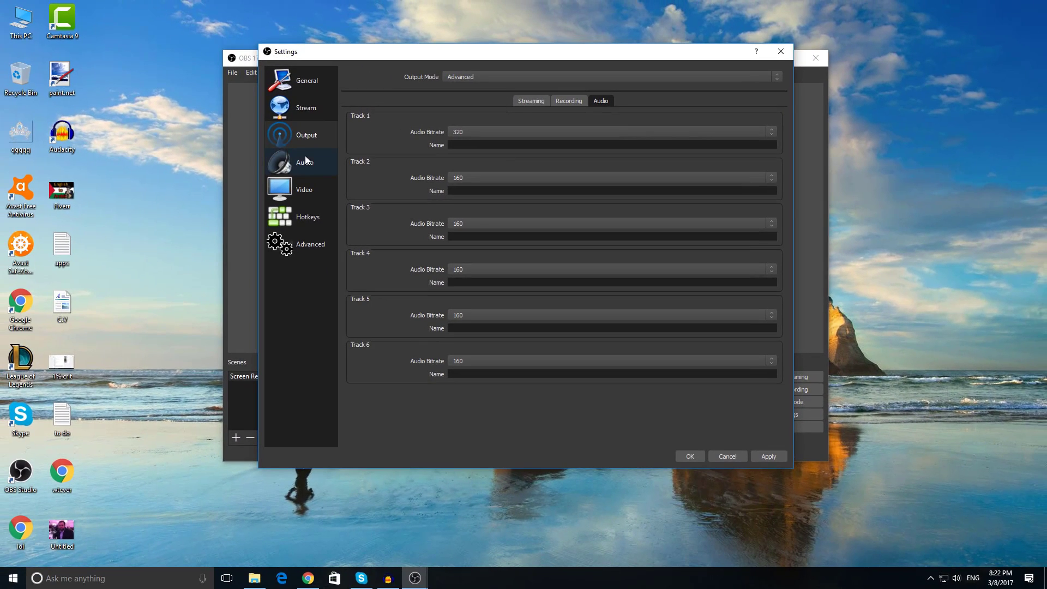
# - In OBS Audio settings, keep the sample rate at 48khz
pyautogui.click(306, 162)
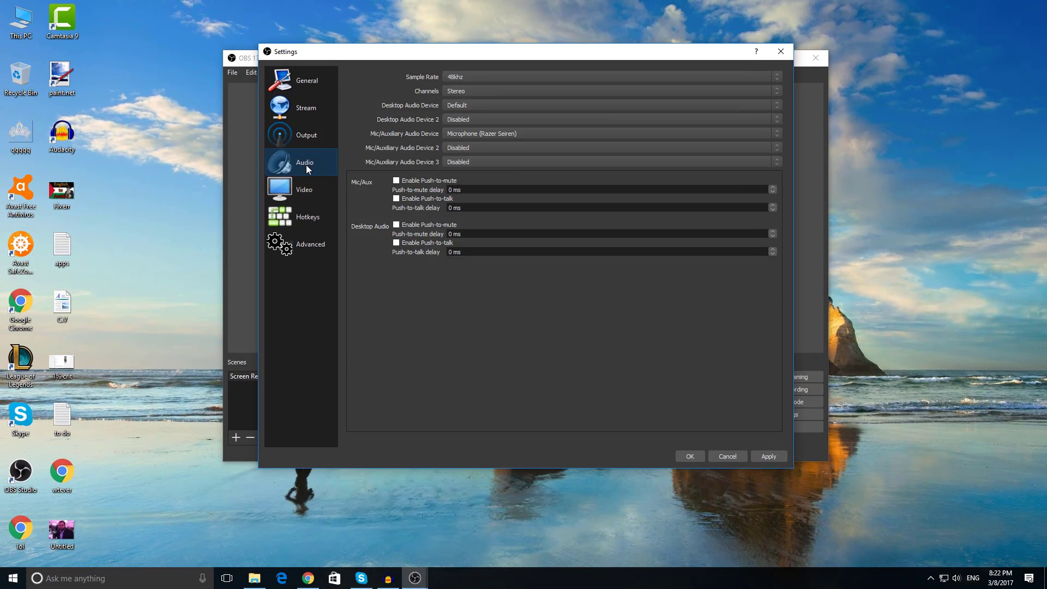
pyautogui.click(467, 75)
pyautogui.click(459, 93)
# - Confirm the Razer Seiren's default format is 48000 Hz DVD Quality, then close Sound settings
pyautogui.rightClick(955, 578)
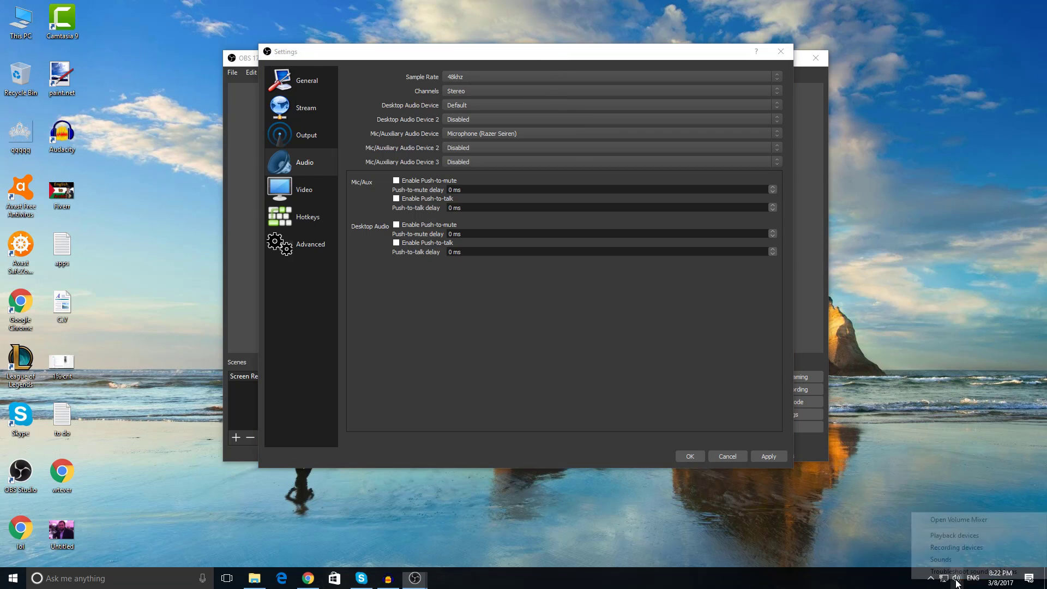
pyautogui.click(956, 547)
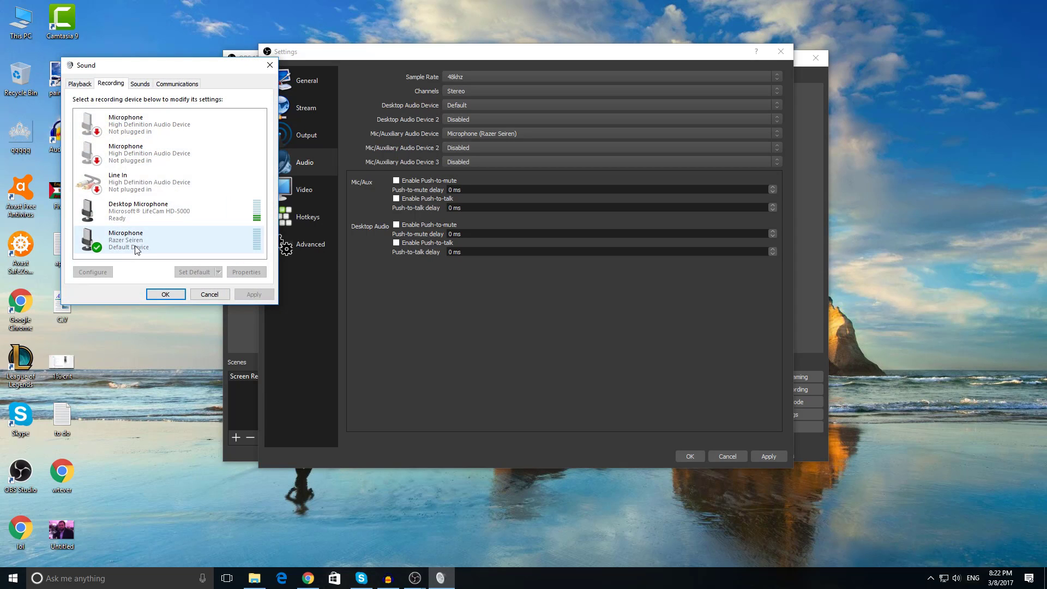
pyautogui.click(135, 246)
pyautogui.rightClick(147, 241)
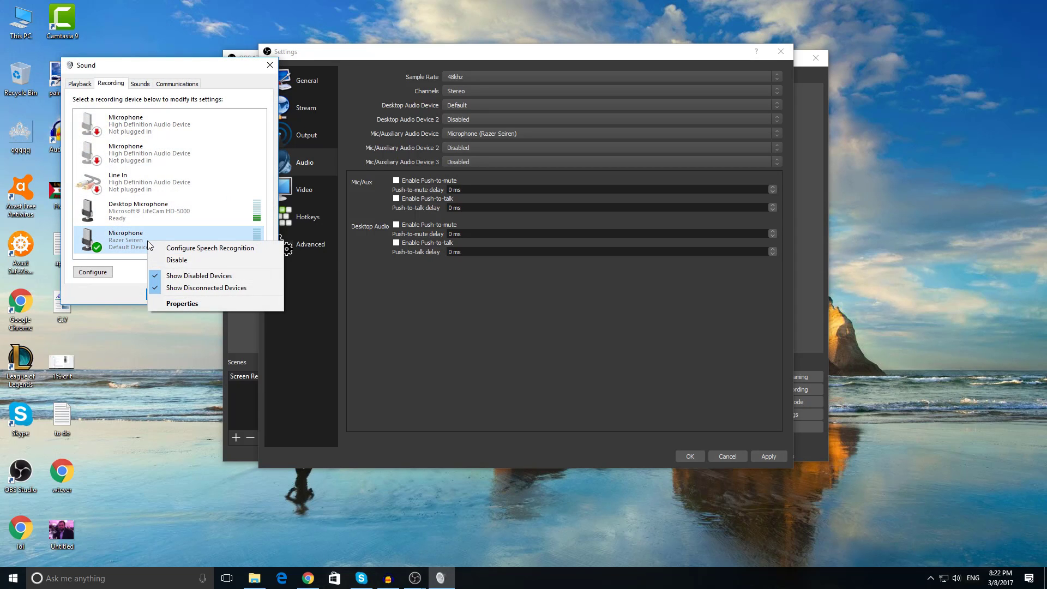
pyautogui.click(201, 301)
pyautogui.click(172, 125)
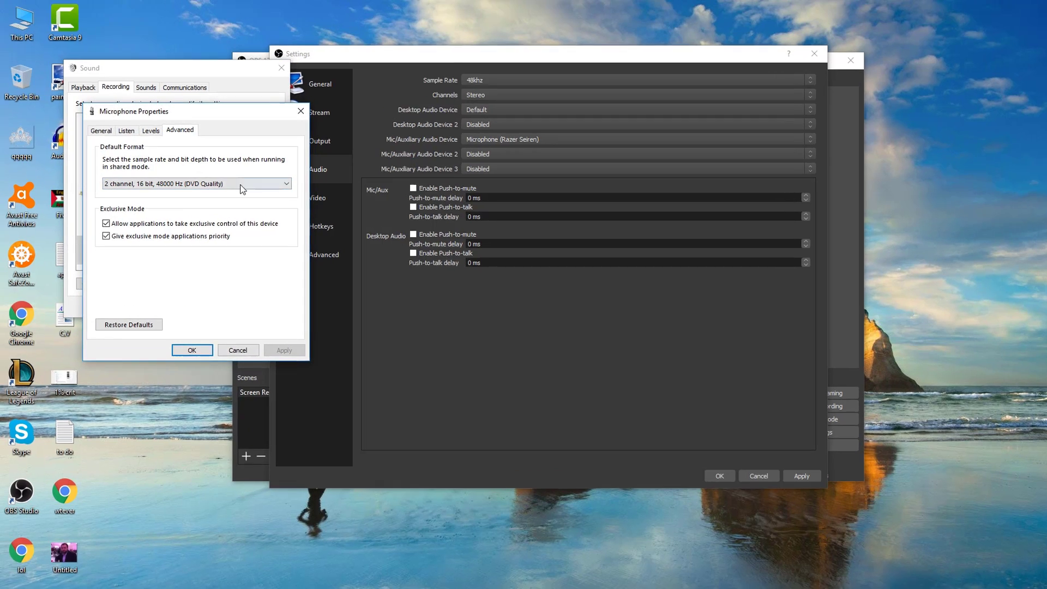
pyautogui.click(243, 189)
pyautogui.click(192, 204)
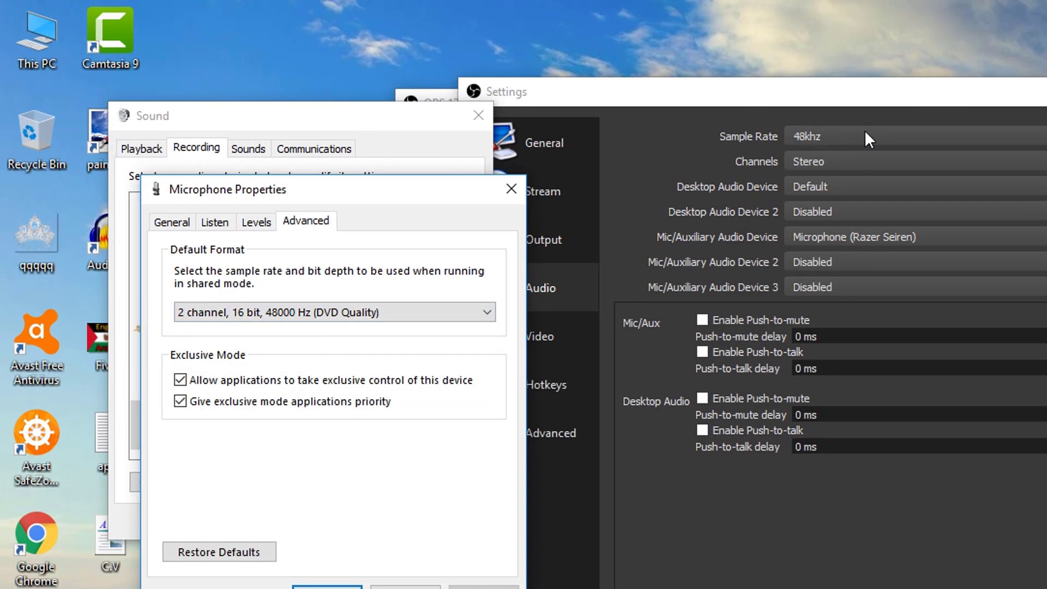
pyautogui.click(430, 582)
pyautogui.click(478, 115)
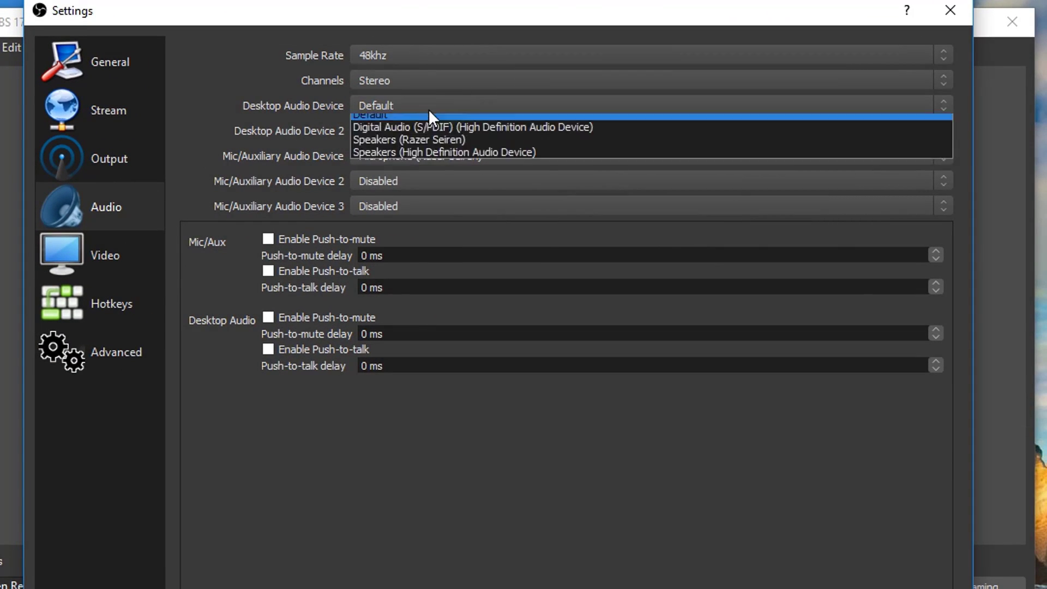
# - Keep Stereo channels and Default as the desktop audio device
pyautogui.click(428, 109)
pyautogui.click(404, 82)
pyautogui.click(383, 79)
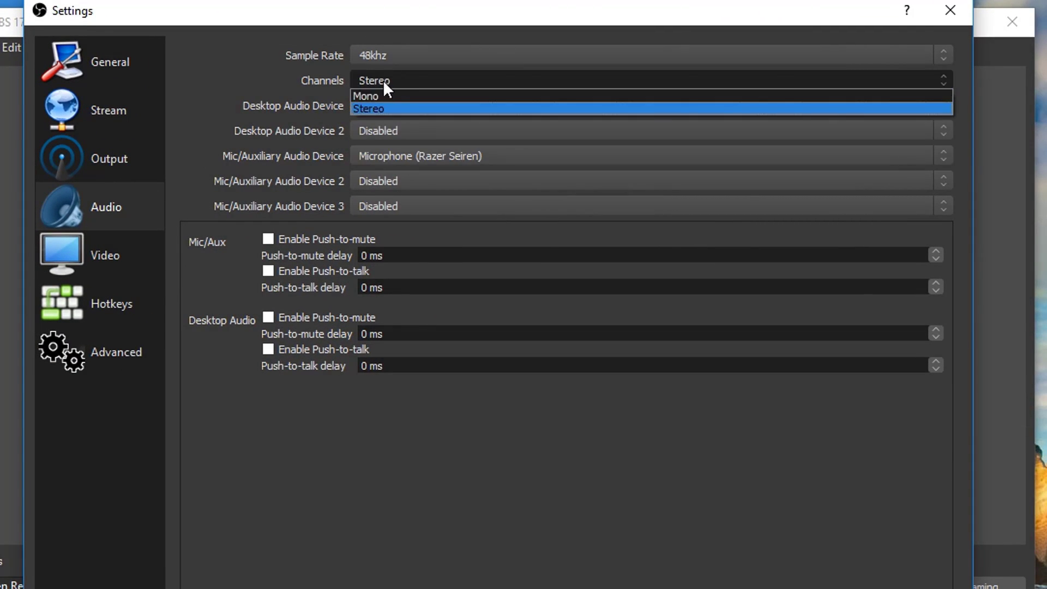
pyautogui.click(364, 108)
pyautogui.click(376, 110)
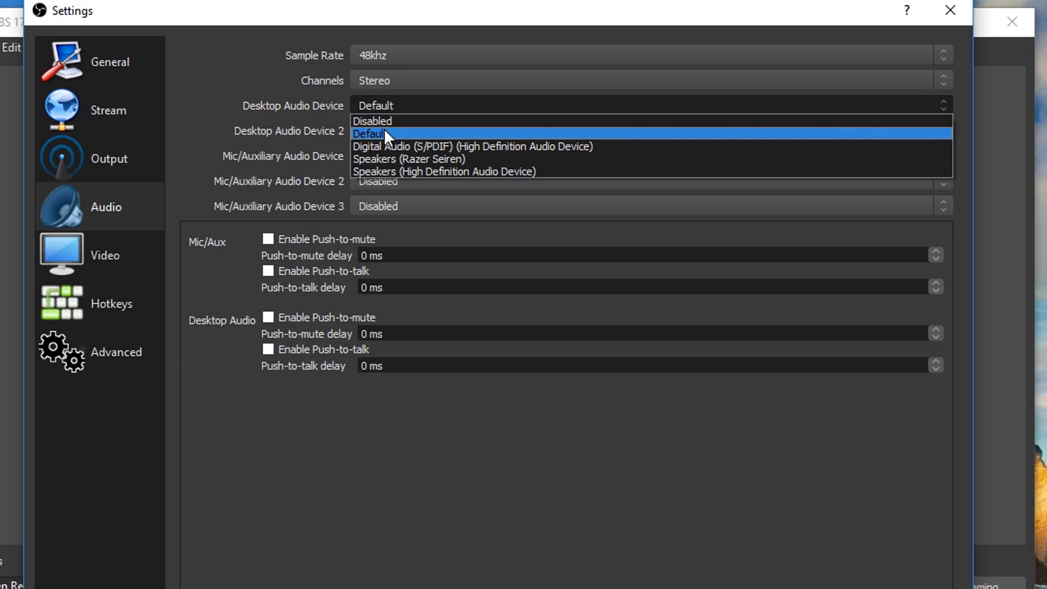
pyautogui.click(354, 97)
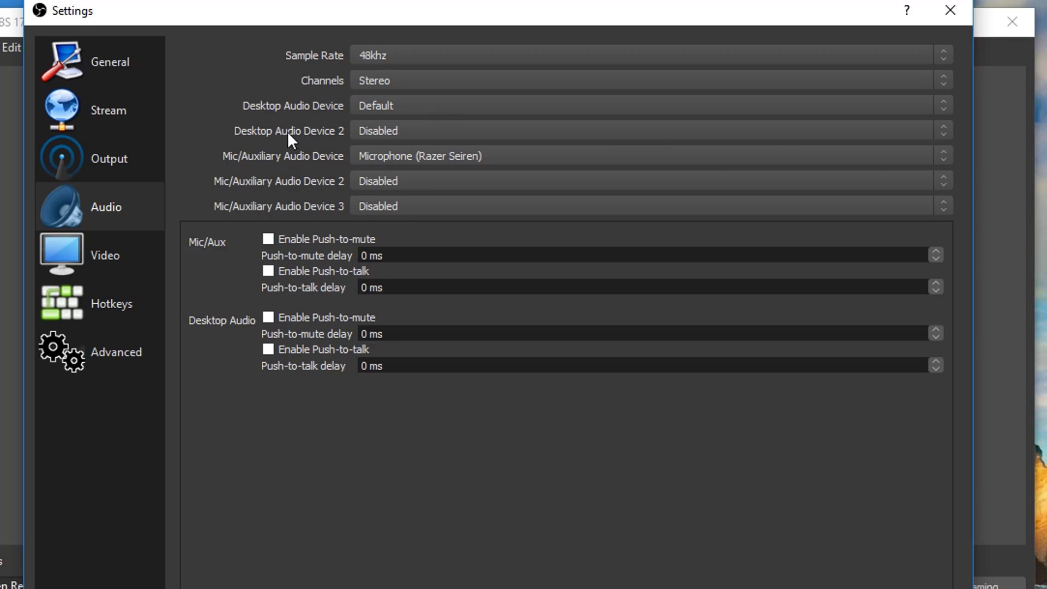
# - Keep the Razer Seiren microphone as the Mic/Auxiliary audio device
pyautogui.click(413, 157)
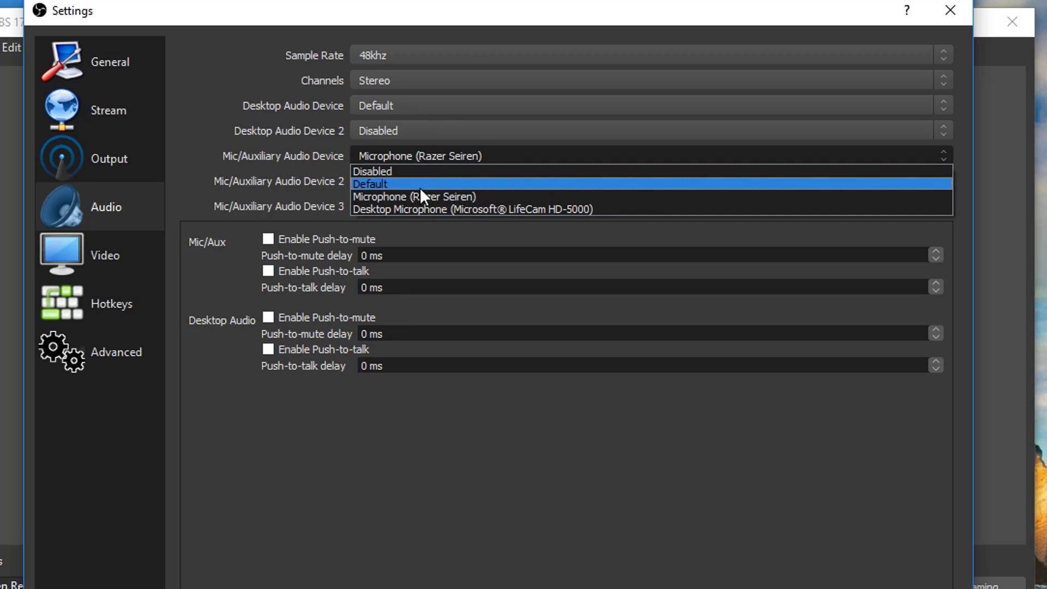
pyautogui.click(416, 197)
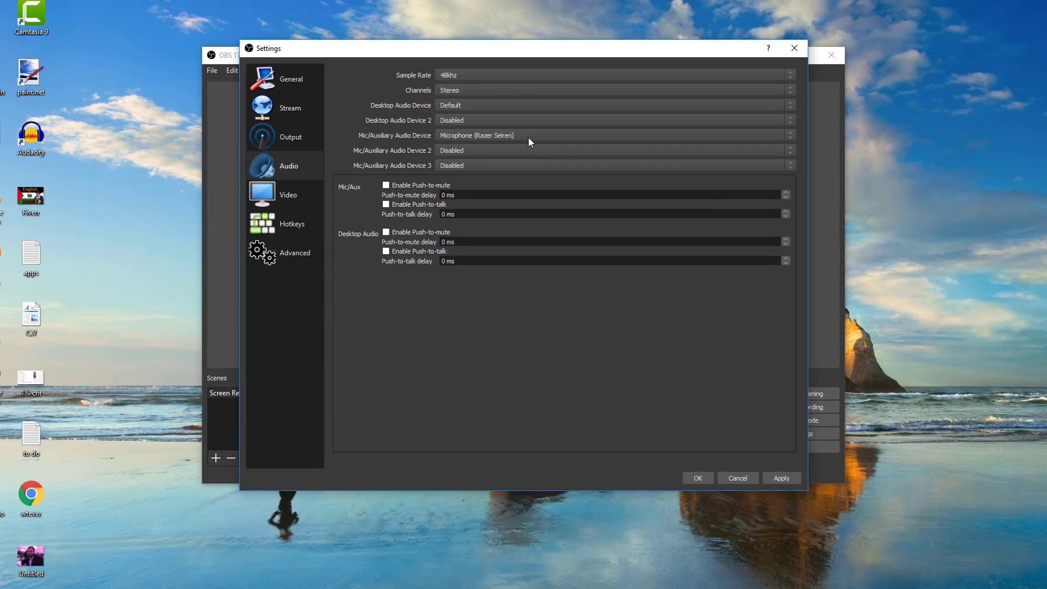
pyautogui.click(513, 137)
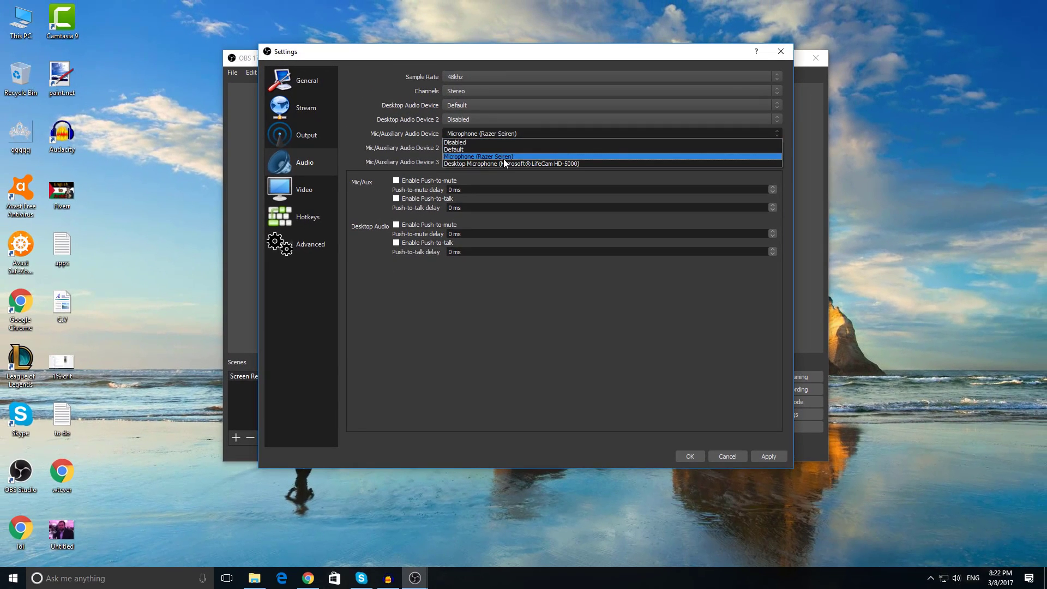
pyautogui.click(503, 158)
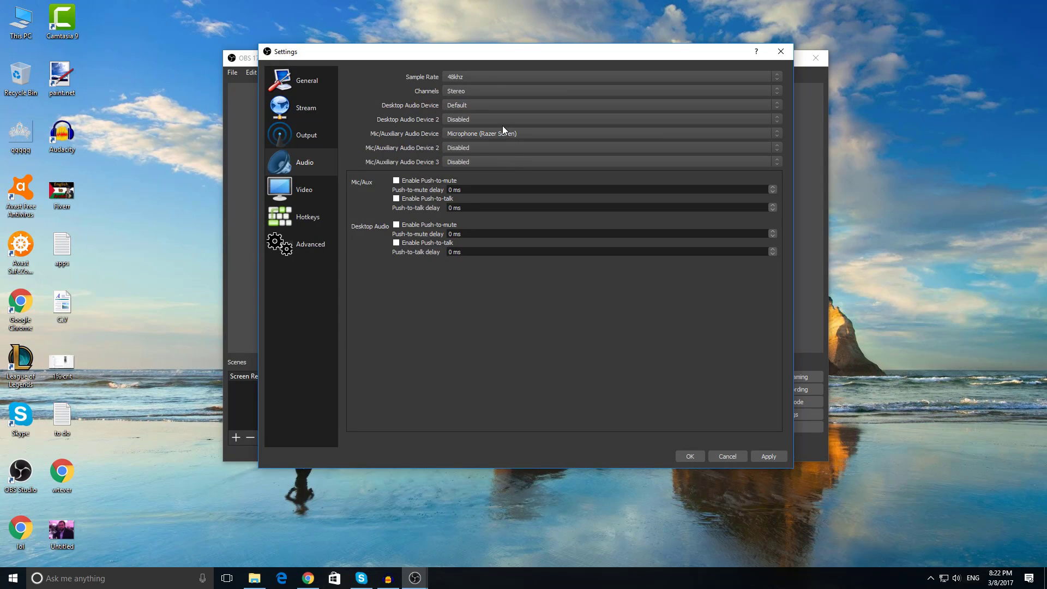
# - On the Video page, keep base and output resolution at 1920x1080
pyautogui.click(290, 193)
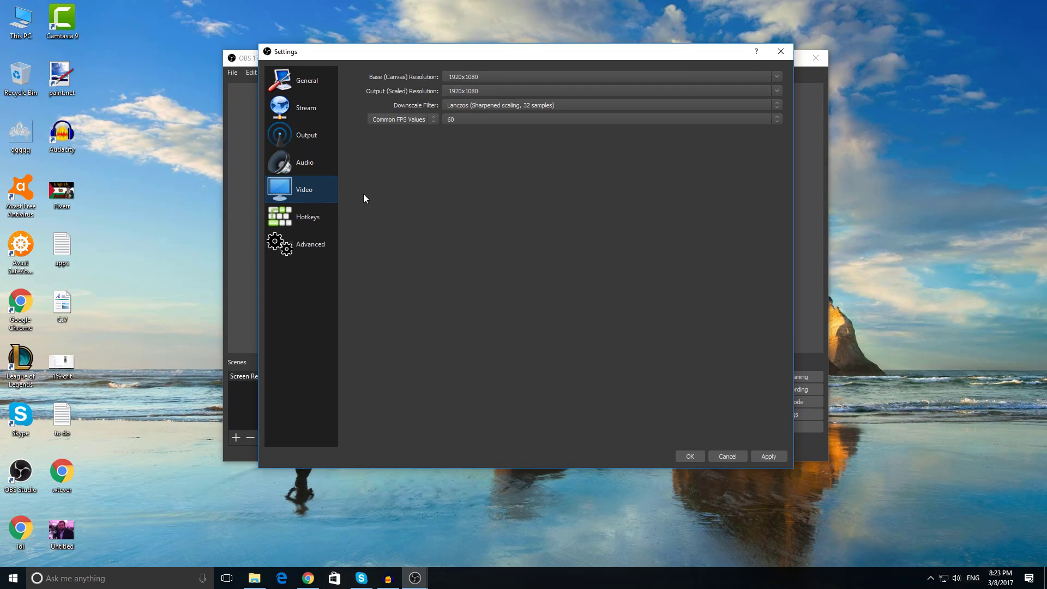
pyautogui.doubleClick(455, 79)
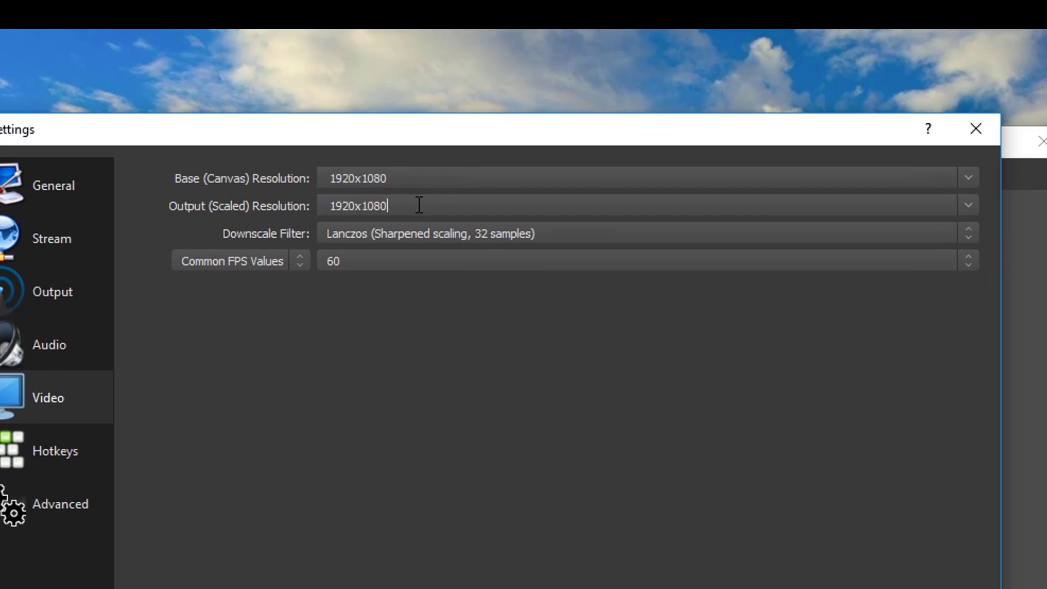
pyautogui.moveTo(489, 90); pyautogui.dragTo(427, 90)
pyautogui.click(412, 205)
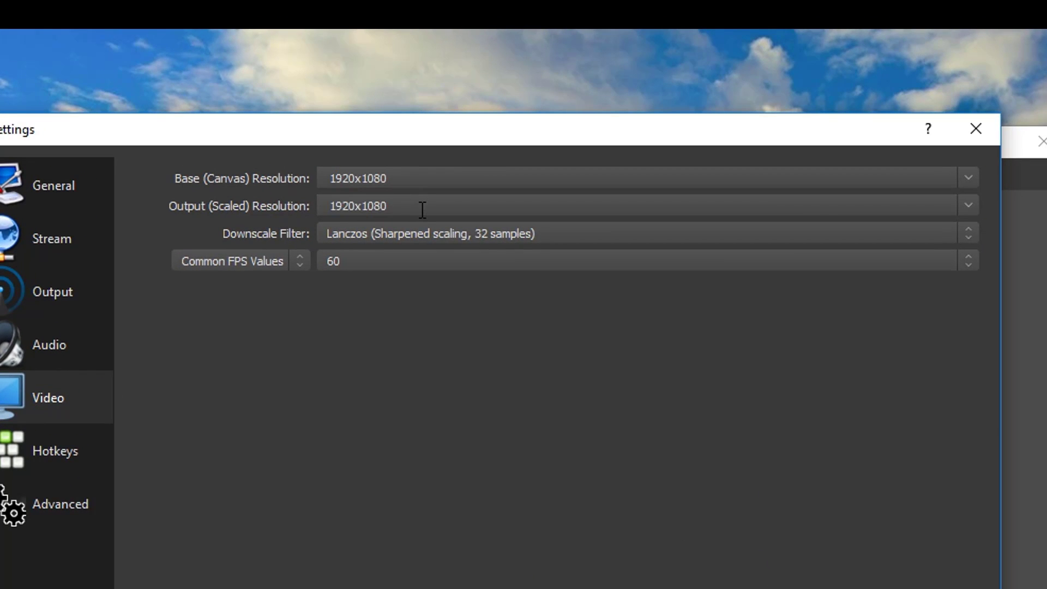
pyautogui.click(967, 209)
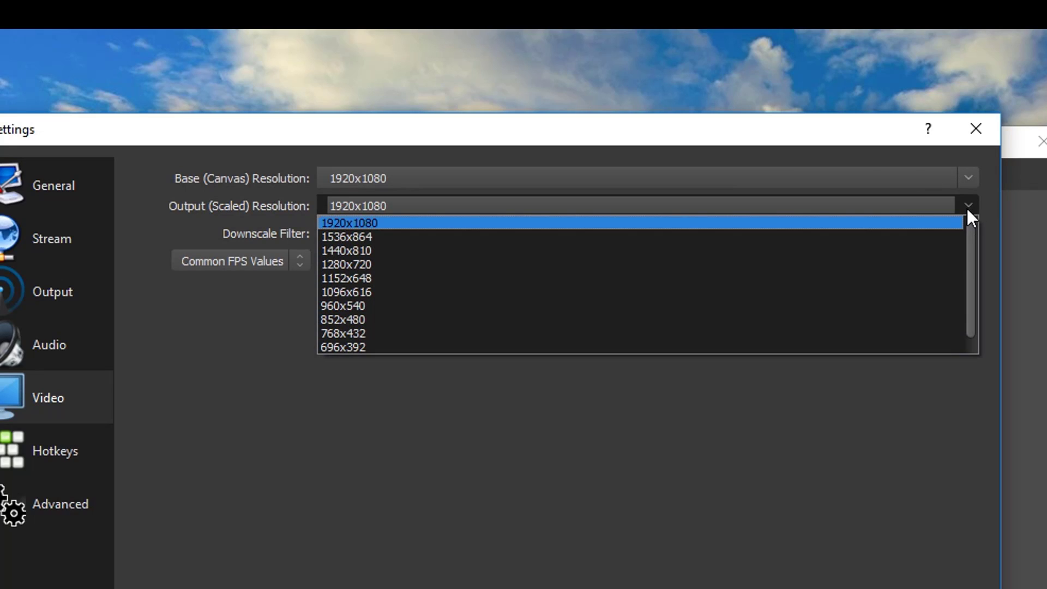
pyautogui.click(340, 220)
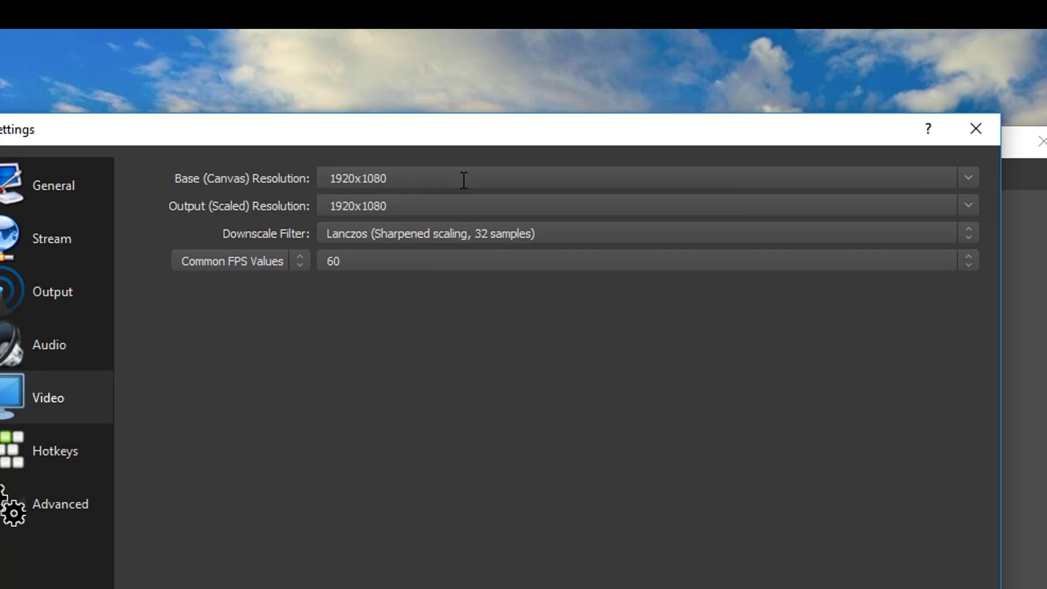
# - Keep the Lanczos downscale filter and 60 common FPS
pyautogui.click(538, 233)
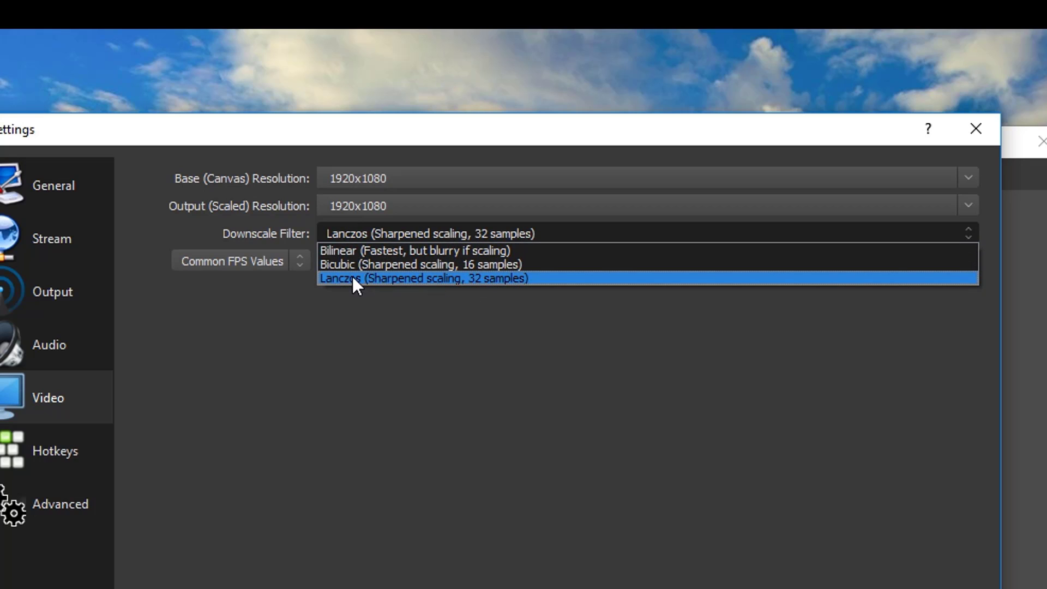
pyautogui.click(561, 277)
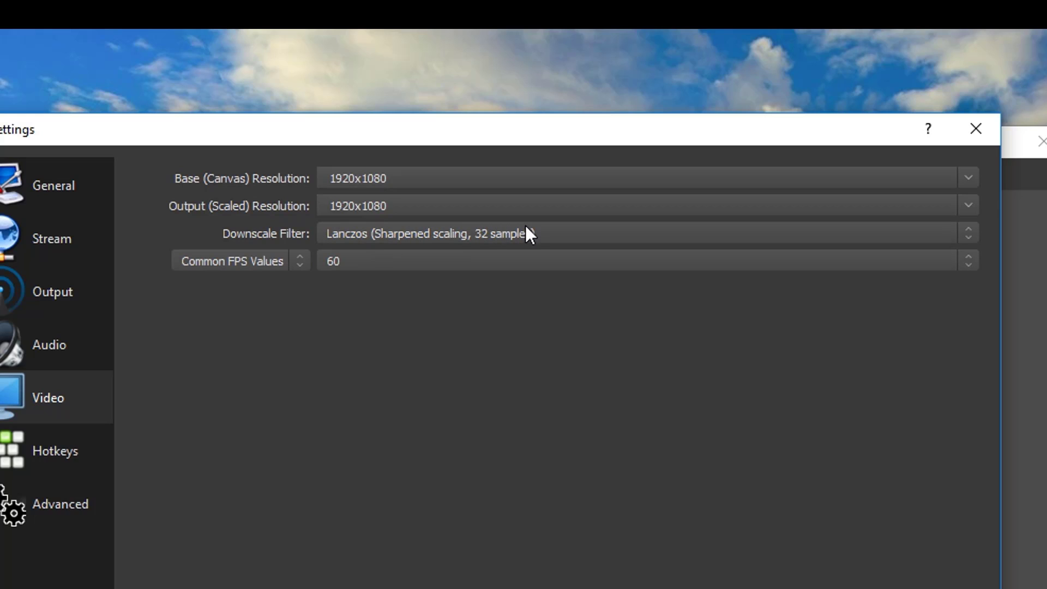
pyautogui.click(846, 263)
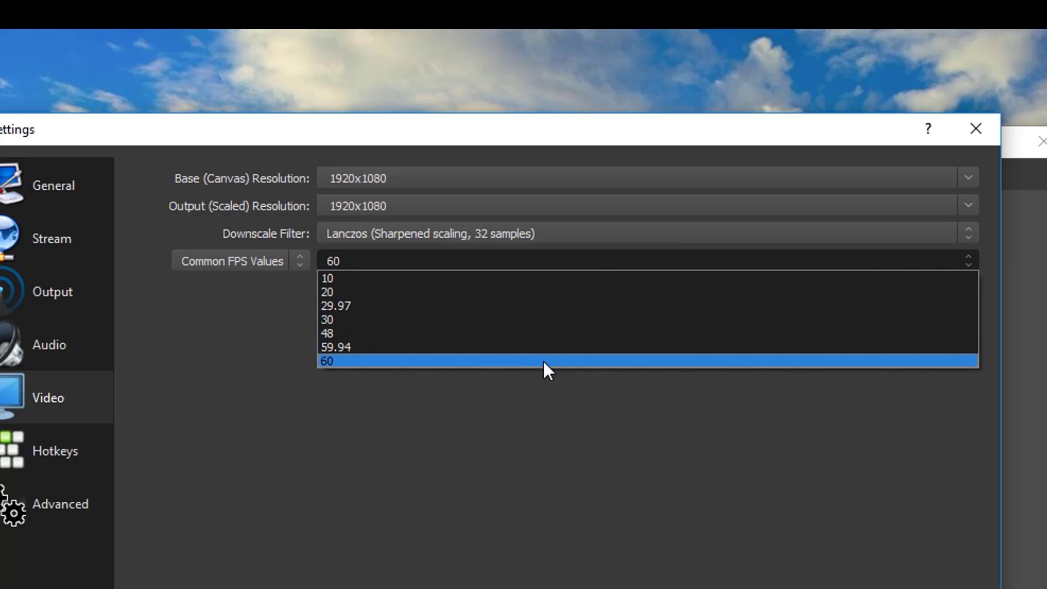
pyautogui.click(505, 358)
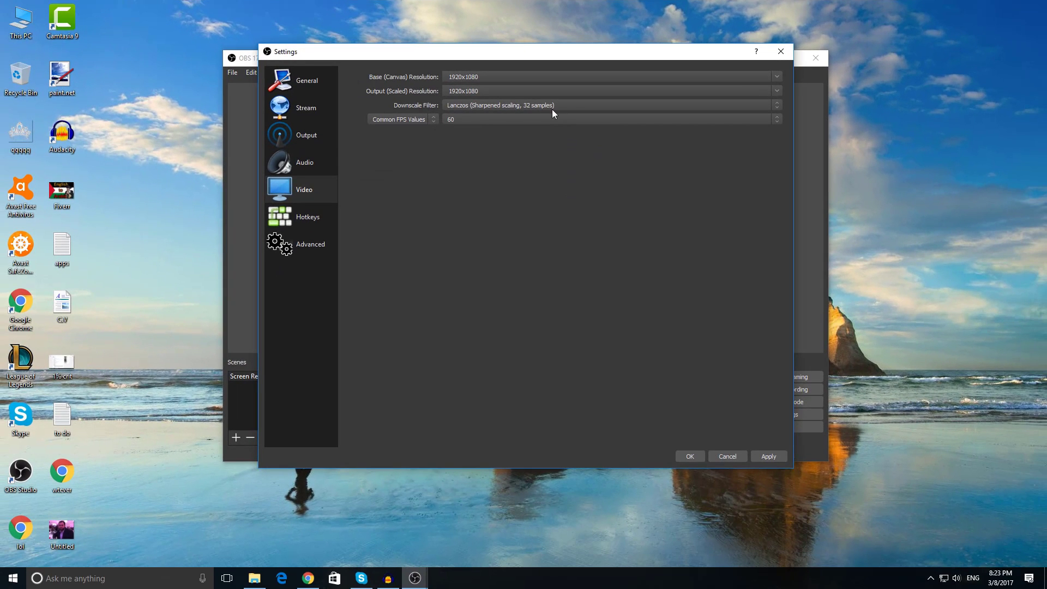
pyautogui.click(307, 223)
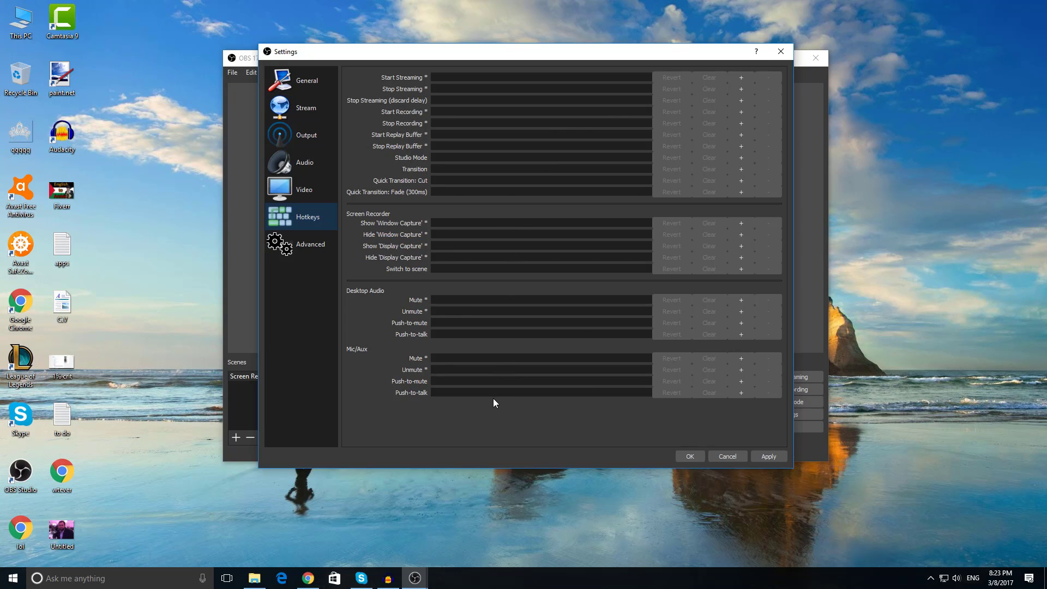
# - On the Advanced page, keep Above Normal process priority and the Direct3D 11 renderer
pyautogui.click(308, 247)
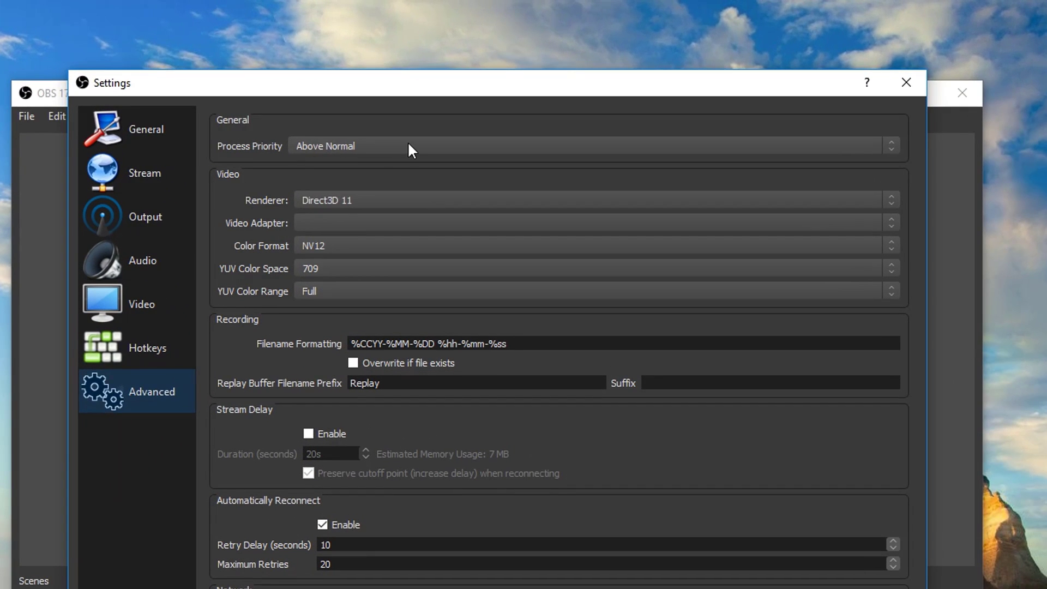
pyautogui.click(408, 142)
pyautogui.click(380, 168)
pyautogui.click(406, 202)
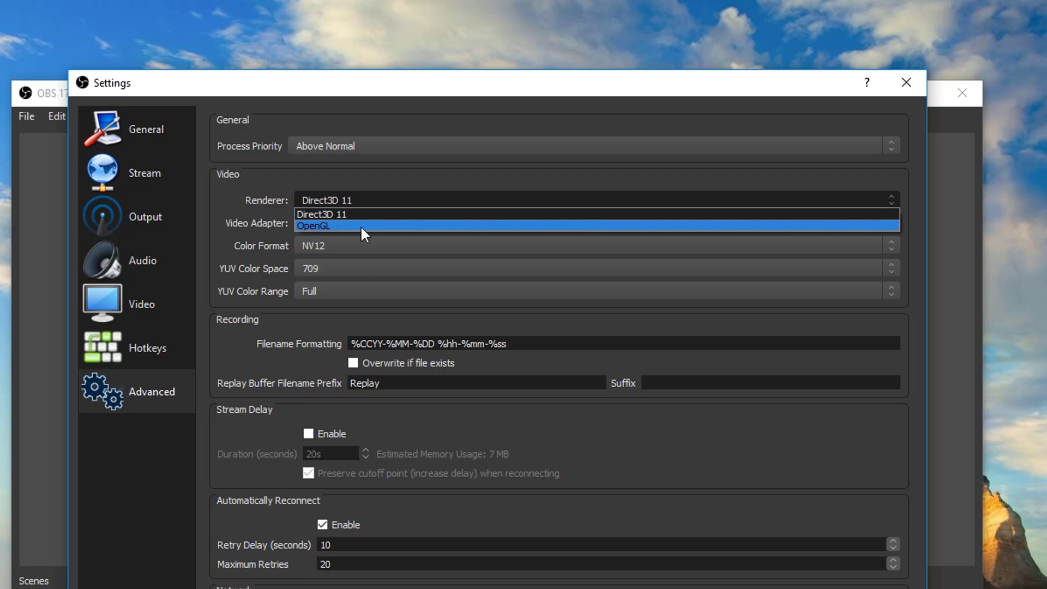
pyautogui.click(378, 214)
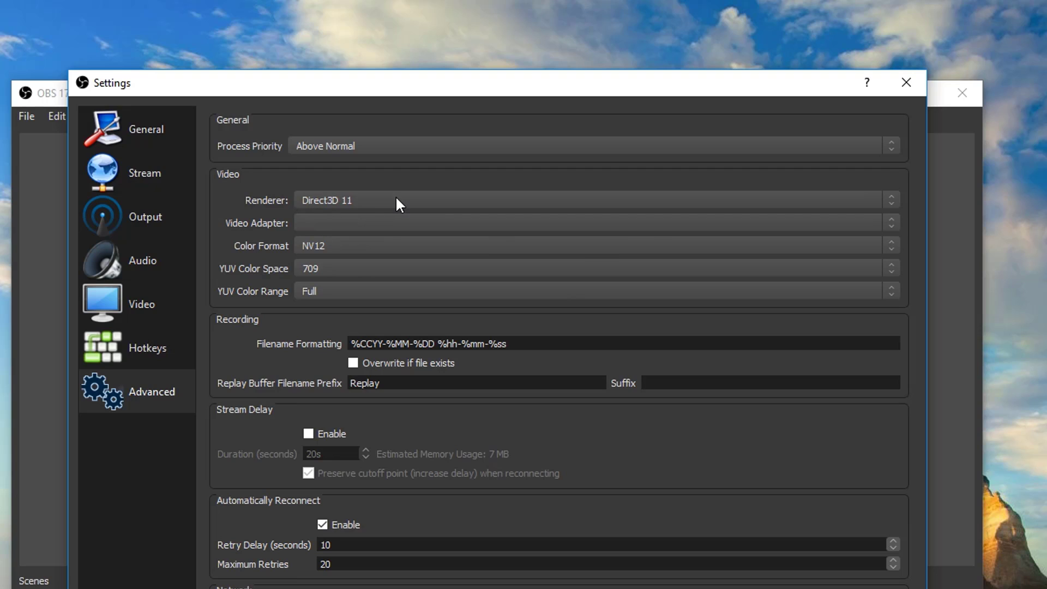
# - Keep NV12 colour format, 709 YUV colour space and Full colour range
pyautogui.click(336, 243)
pyautogui.click(336, 243)
pyautogui.click(331, 269)
pyautogui.click(332, 270)
pyautogui.click(377, 294)
pyautogui.click(364, 289)
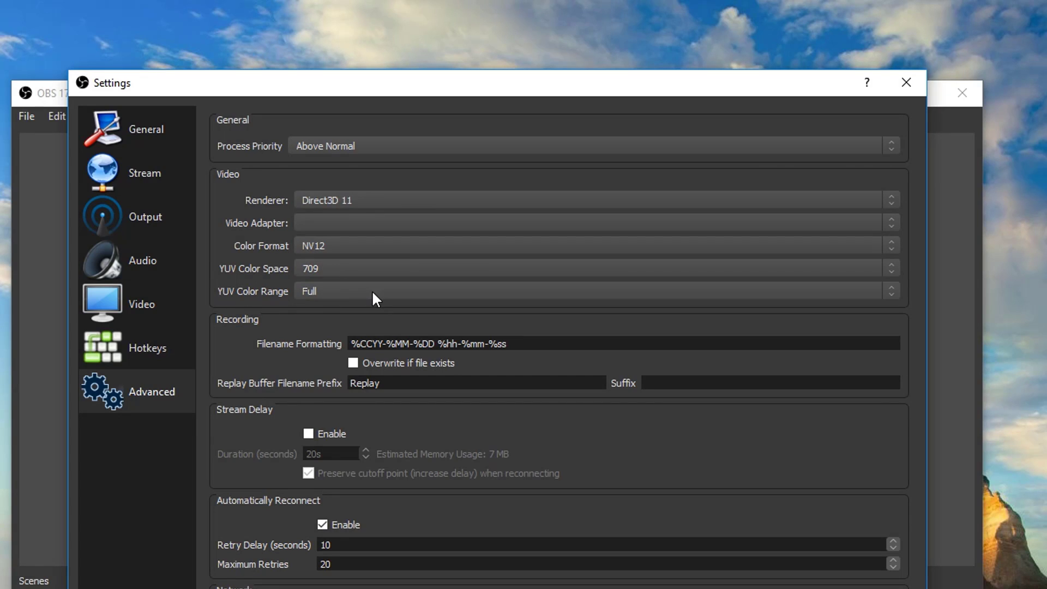